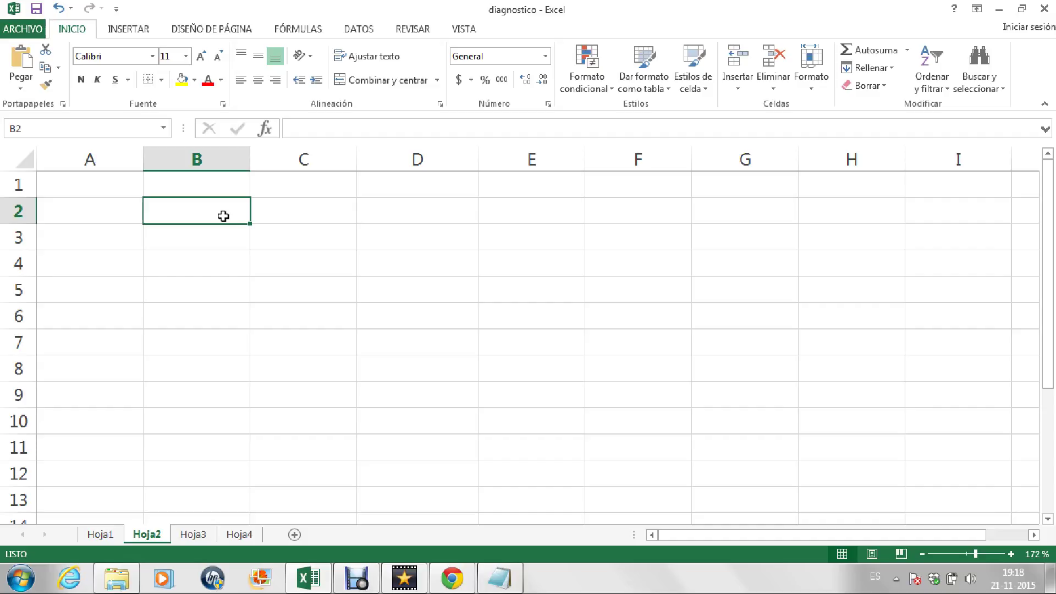
Save the workbook under the name diagnostico in the Network Shortcuts folder, replacing the existing file
key("Right")
key("Left")
left_click(28, 25)
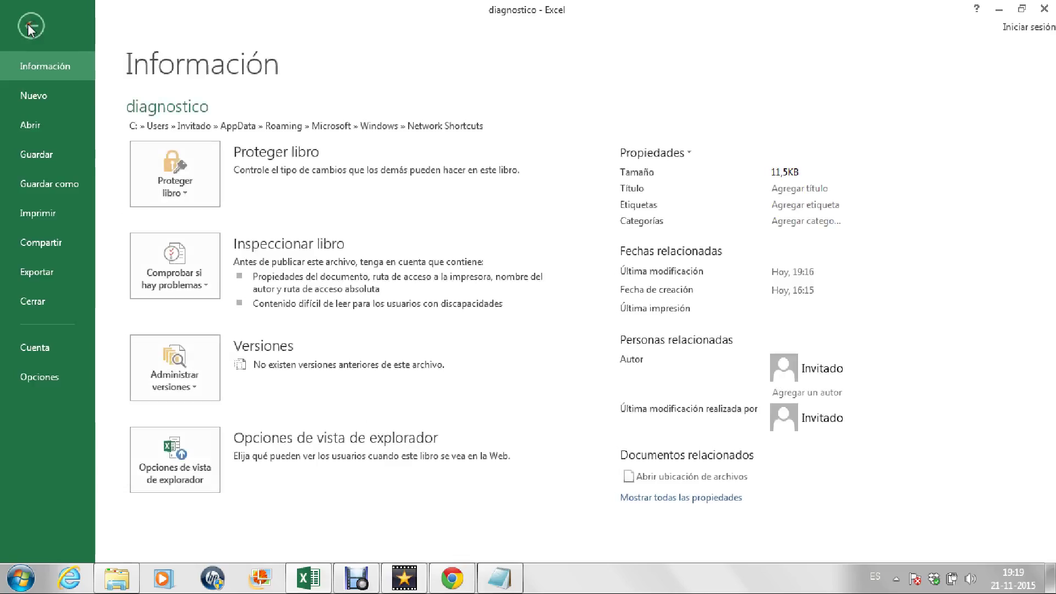
left_click(43, 183)
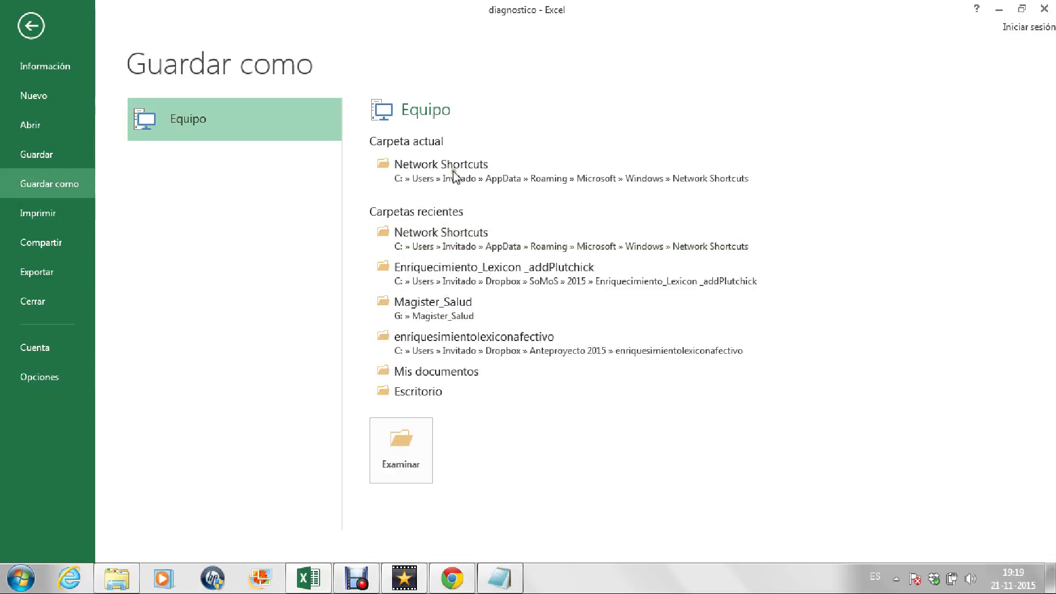
left_click(448, 302)
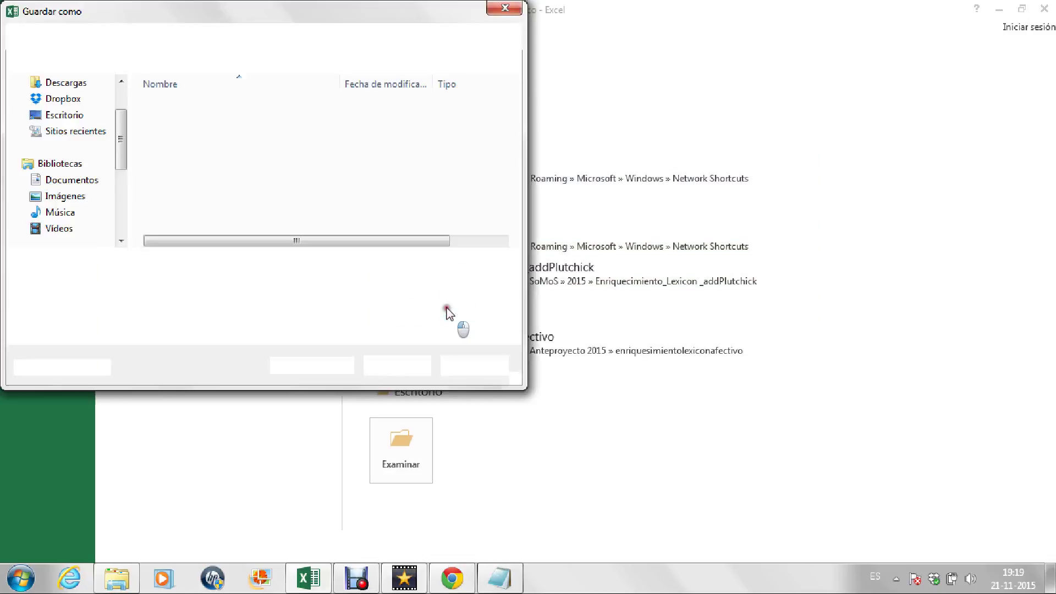
left_click(405, 359)
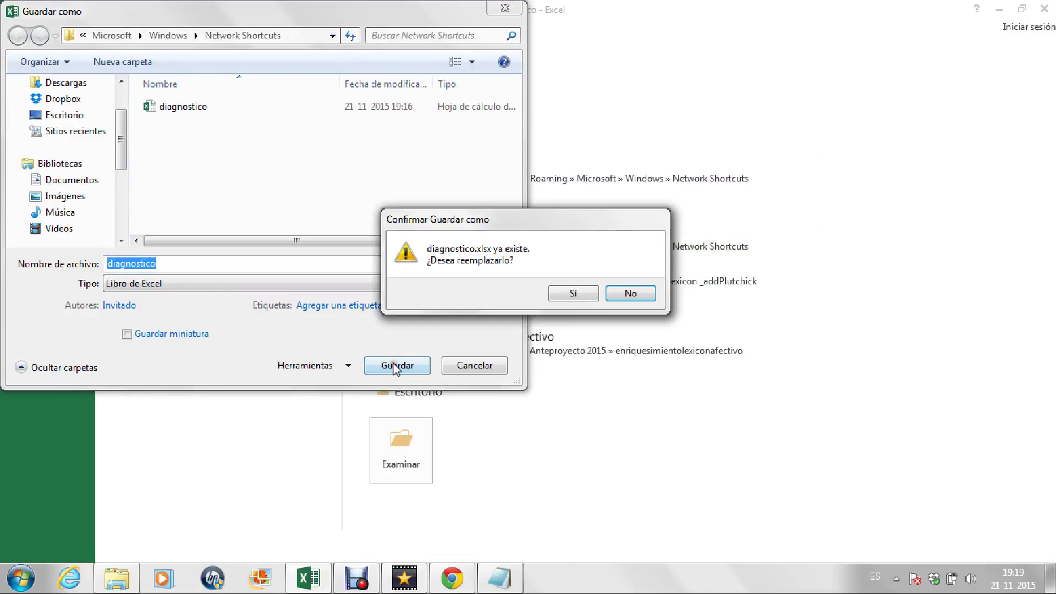
left_click(576, 296)
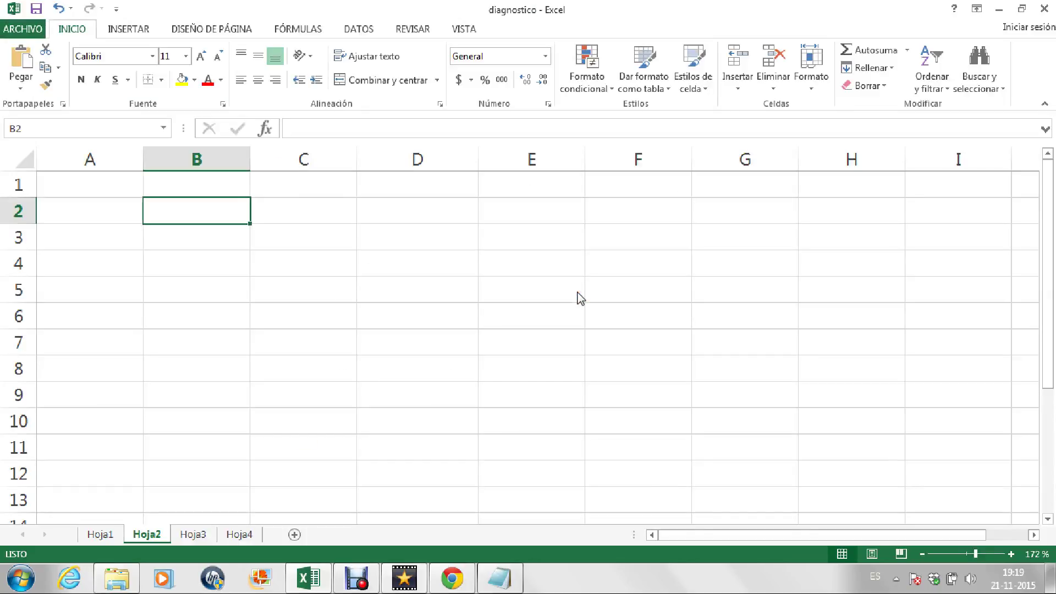
Enter the title "Magister en Promoción de Salud Familiar y Comunitaria ..." in cell B2 of Hoja2
left_click(254, 238)
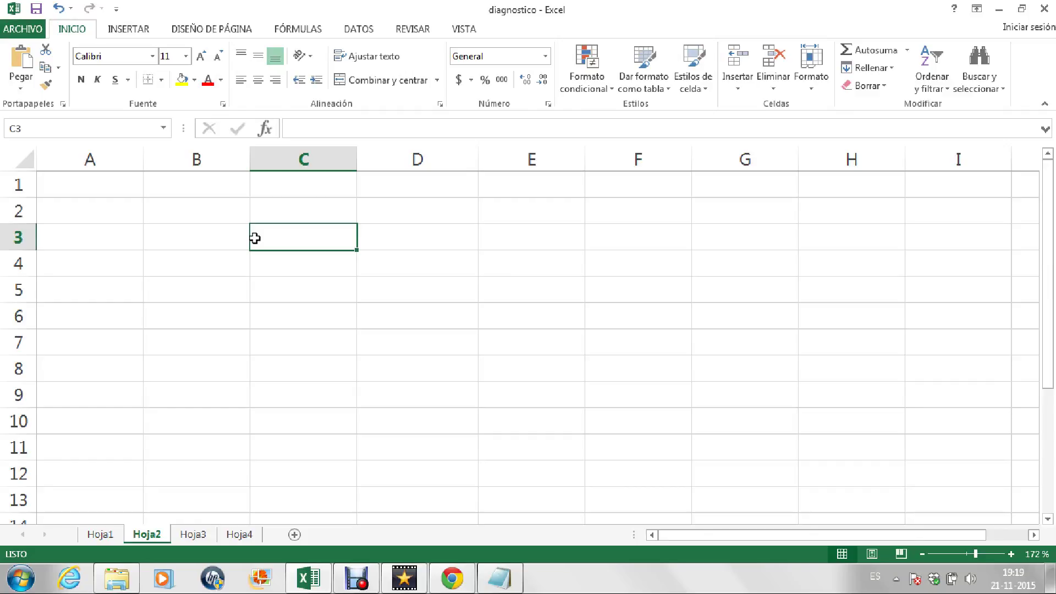
key("Up")
key("Left")
type("Magister en Promoción de Salud Familiar y Comunitaria ...")
key("Tab")
key("Return")
key("Up")
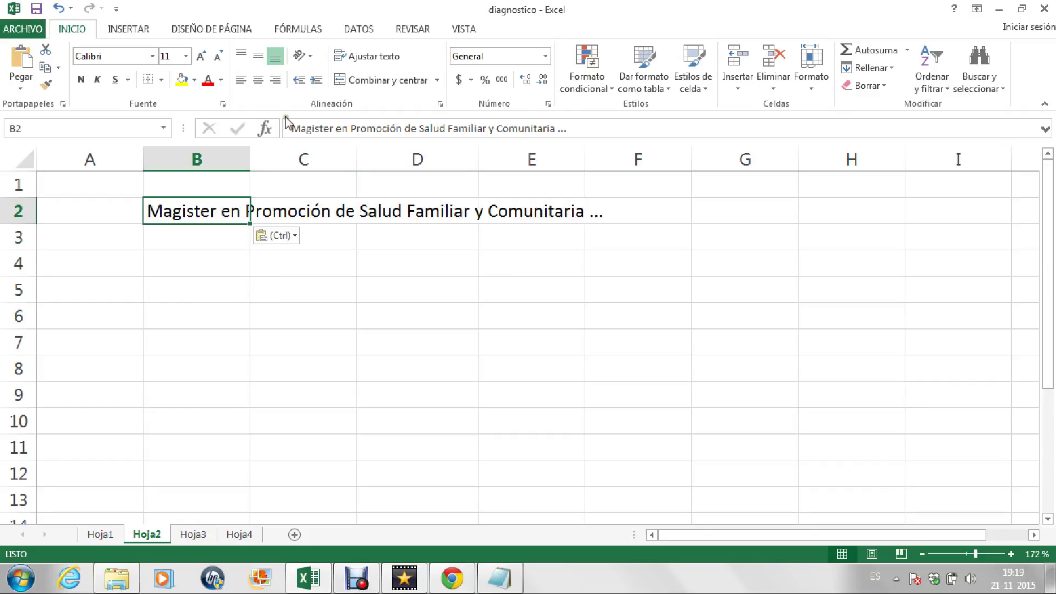
Merge and centre the title across B2:G2 and enlarge its font to size 18
left_click(189, 242)
left_click_drag(199, 221, 755, 205)
left_click(373, 80)
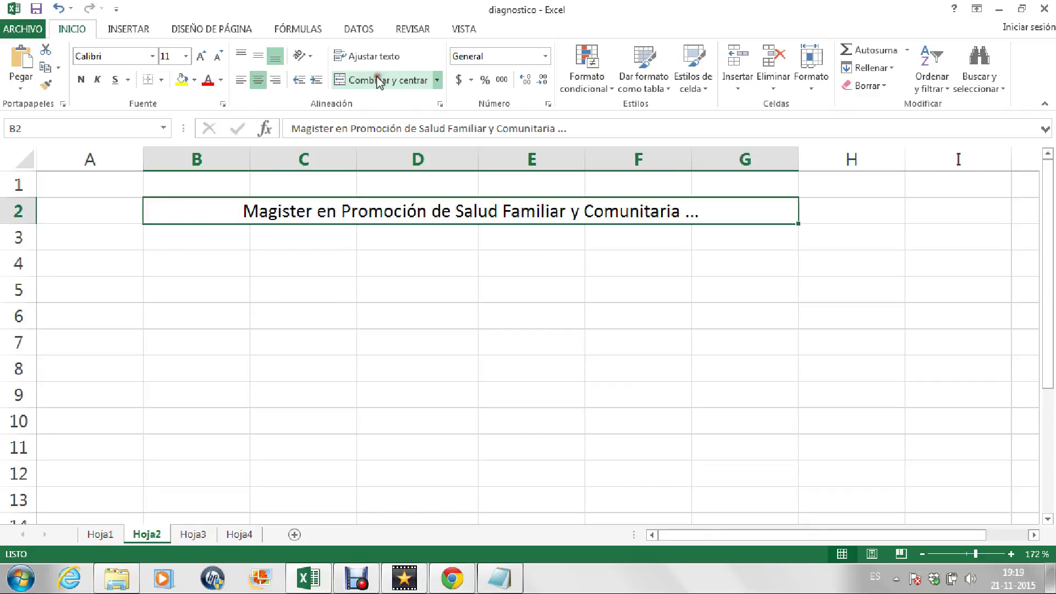
left_click(202, 56)
left_click(201, 55)
left_click(201, 55)
left_click(201, 55)
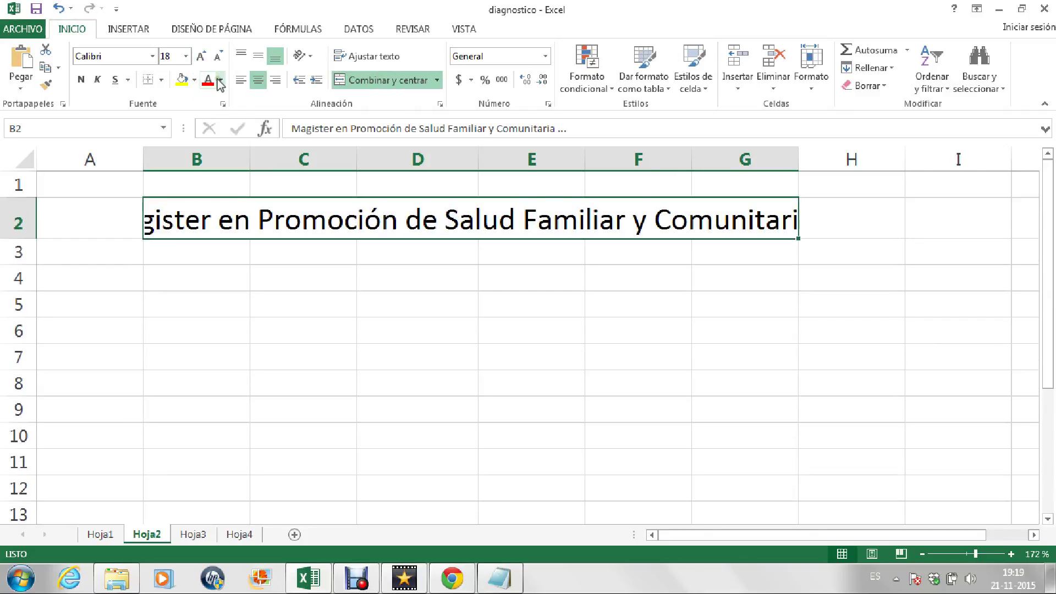
Set the title's font colour to black and merge and centre it across B2:I2
left_click(220, 80)
left_click(221, 187)
left_click(243, 325)
left_click_drag(255, 235, 984, 208)
left_click(388, 81)
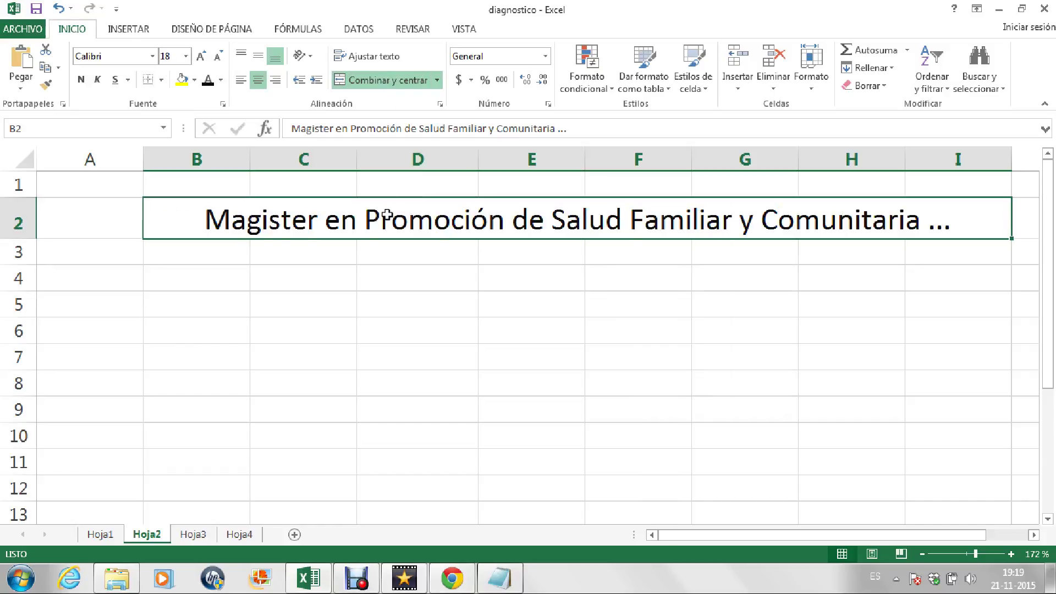
left_click(372, 337)
left_click(311, 285)
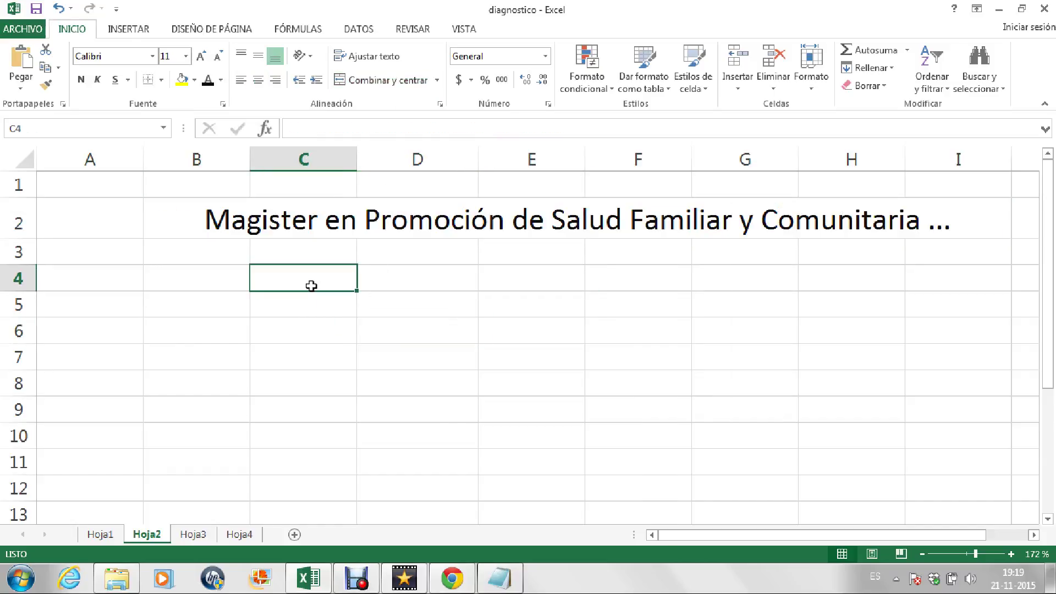
key("Left")
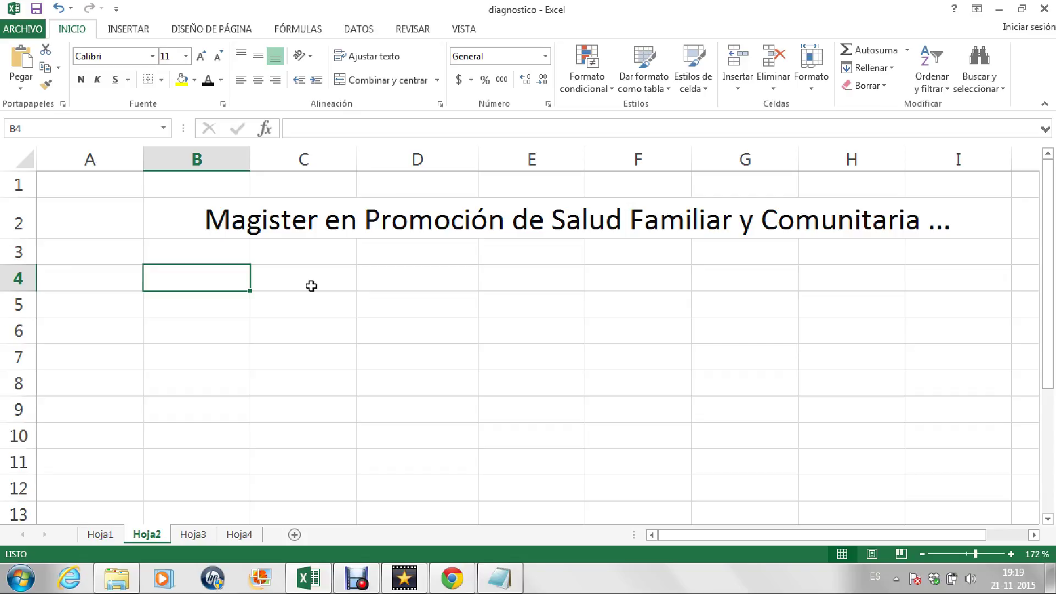
Look through the existing worksheets and add two new blank ones after Hoja4
left_click(108, 541)
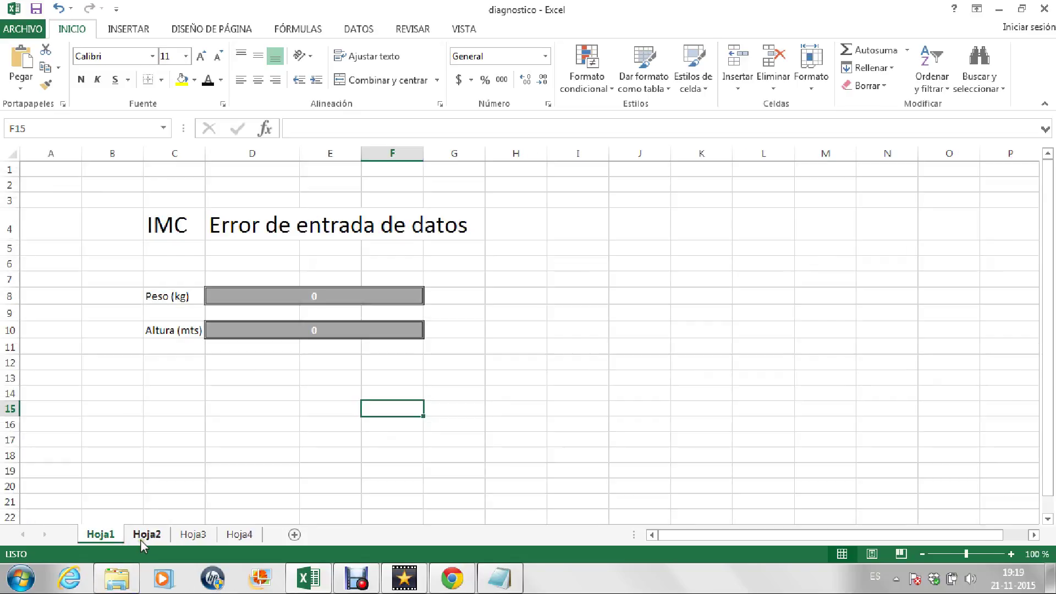
left_click(142, 538)
left_click(189, 536)
left_click(222, 536)
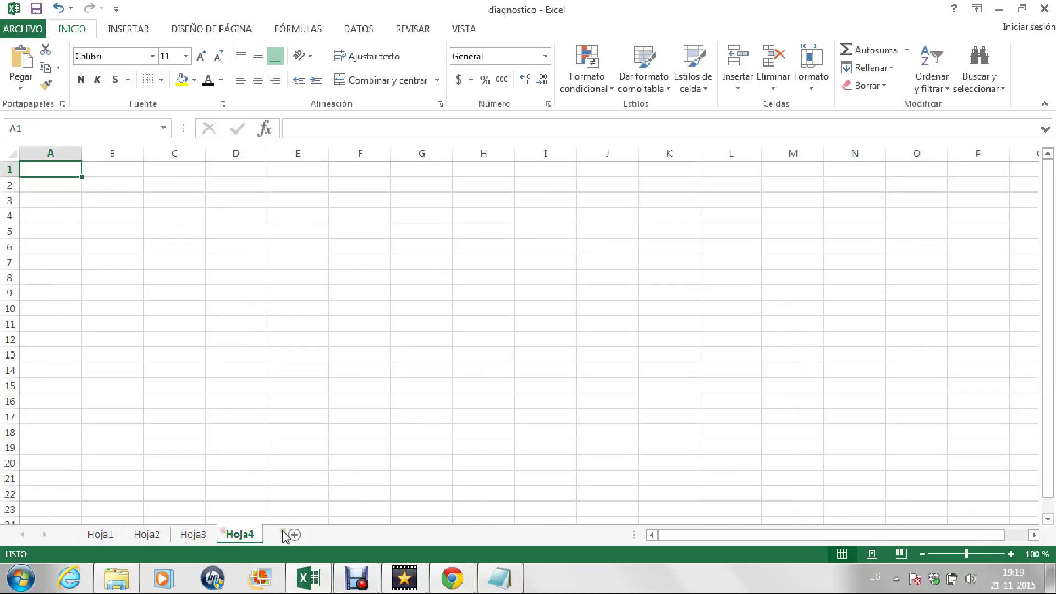
left_click(295, 534)
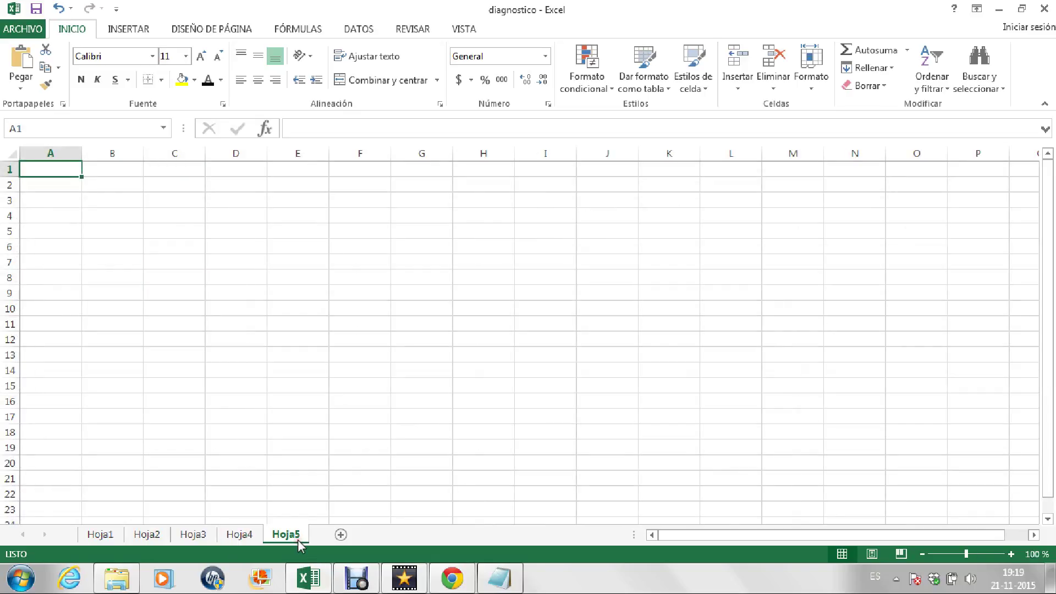
left_click(341, 534)
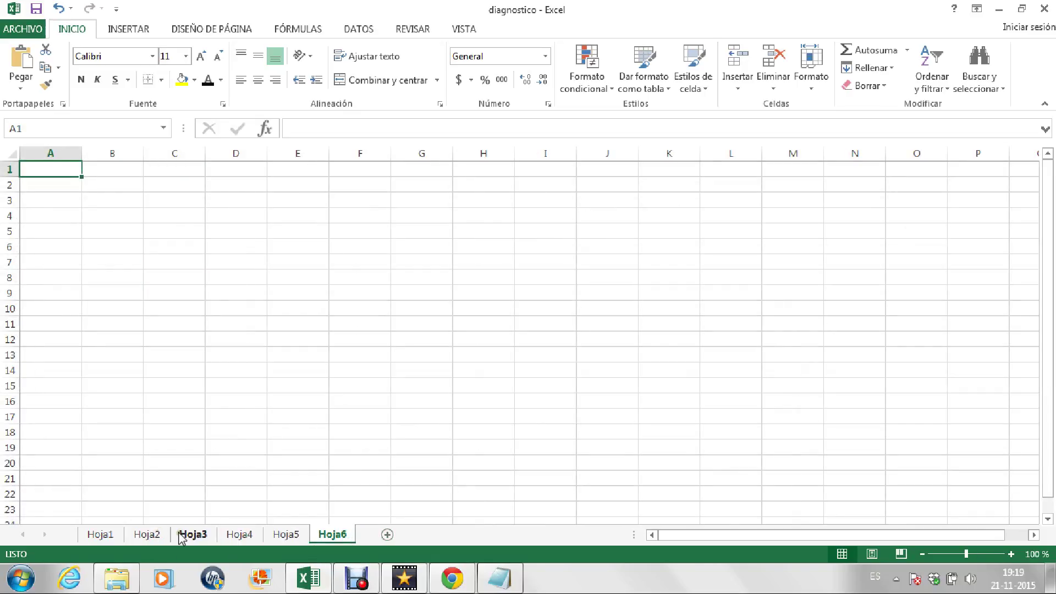
View every worksheet in order from Hoja1 to Hoja6, and finish on Hoja3
left_click(99, 537)
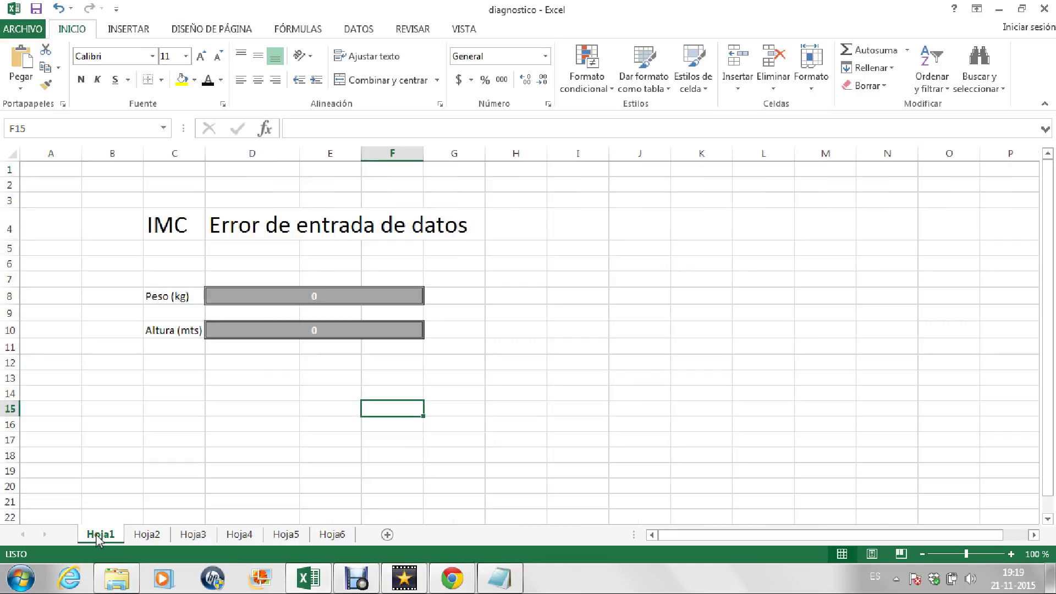
left_click(144, 537)
left_click(193, 536)
left_click(242, 536)
left_click(286, 536)
left_click(332, 536)
left_click(201, 537)
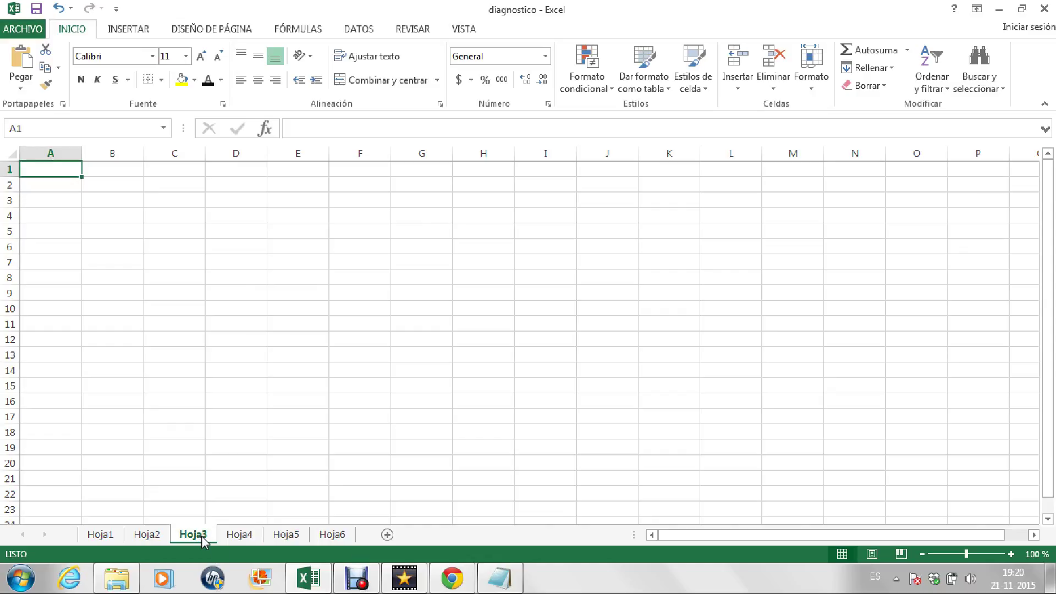
Make C3 the active cell on Hoja3 and magnify the sheet to 140%
key("Down")
key("Down")
key("Right")
key("Right")
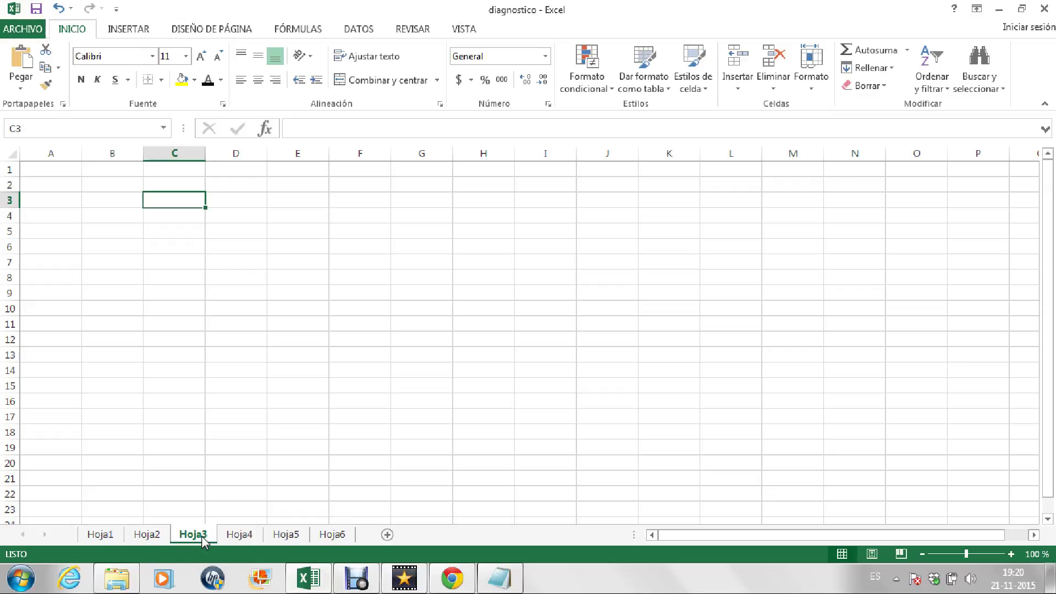
left_click(1009, 554)
left_click(1010, 554)
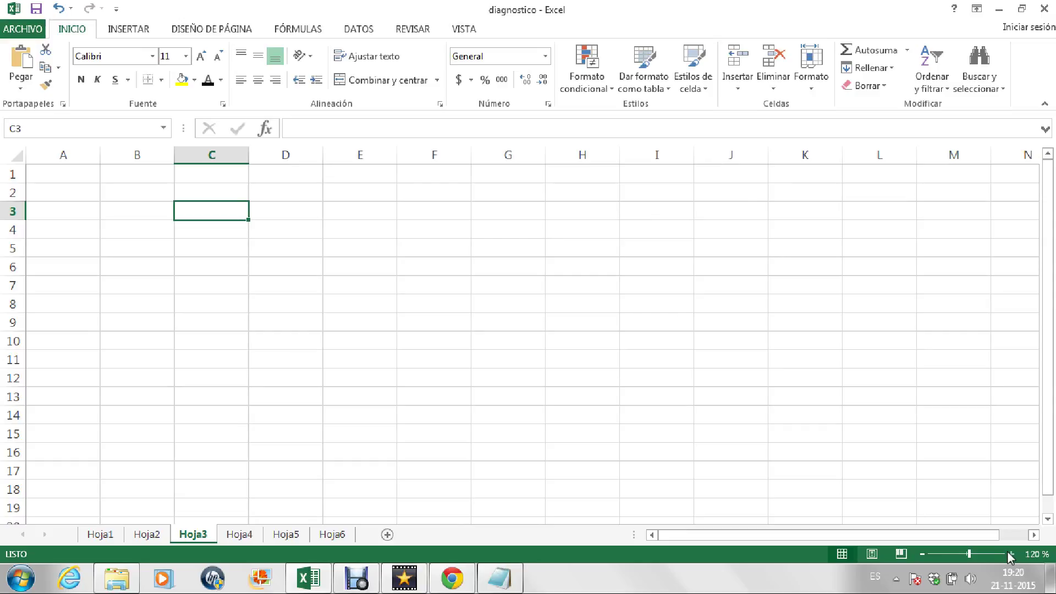
left_click(1010, 554)
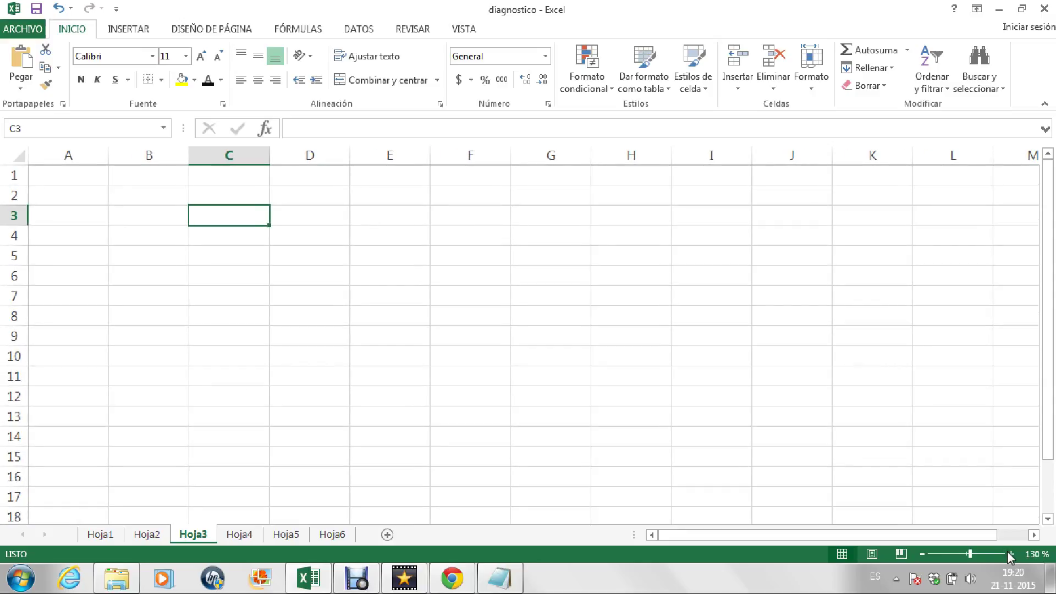
left_click(1009, 554)
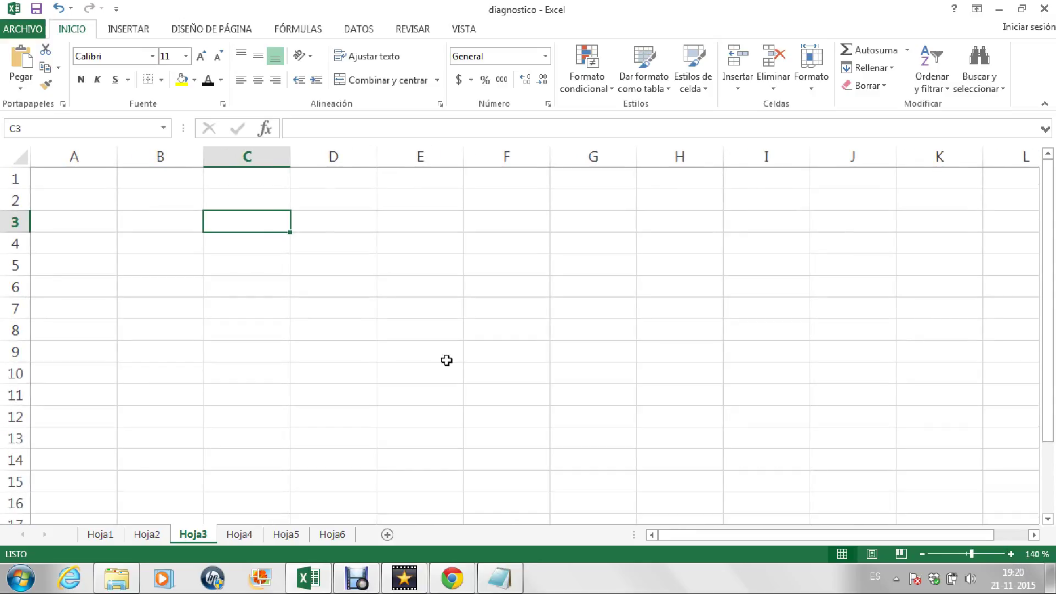
Move the active cell along row 3 to E3 and back to B3
key("Up")
key("Down")
key("Right")
key("Right")
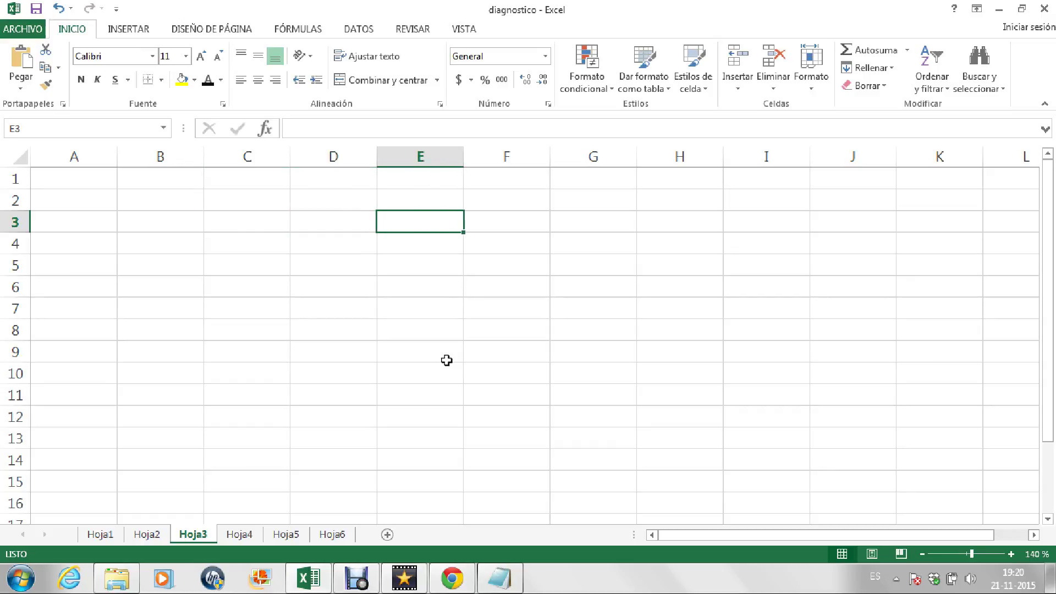
key("Left")
key("Left")
key("Left")
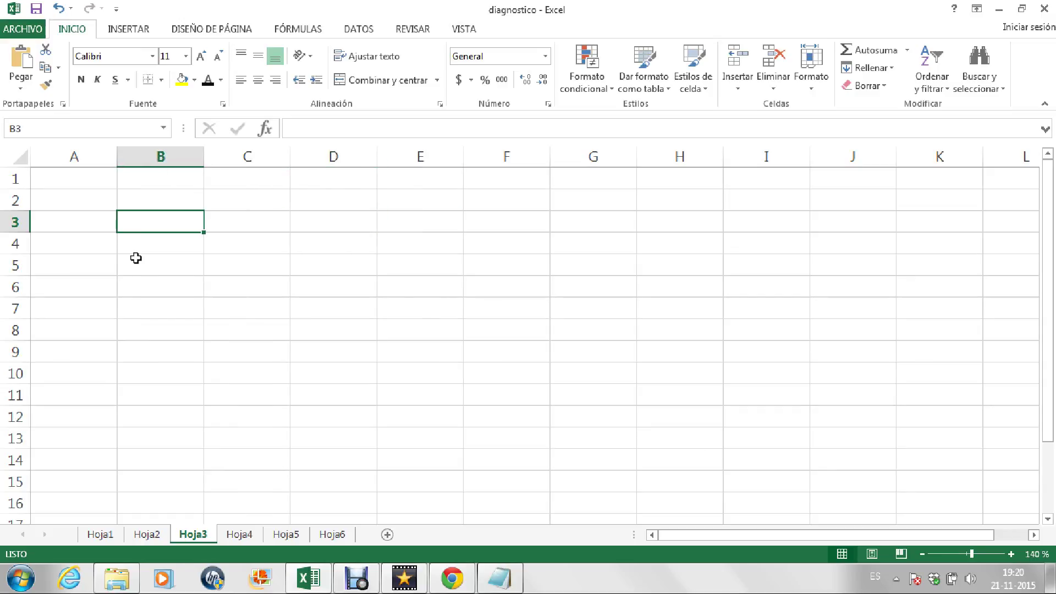
Select single cells scattered over Hoja3, such as A1, G8, H4 and C13, to examine how columns and rows identify them
left_click(77, 186)
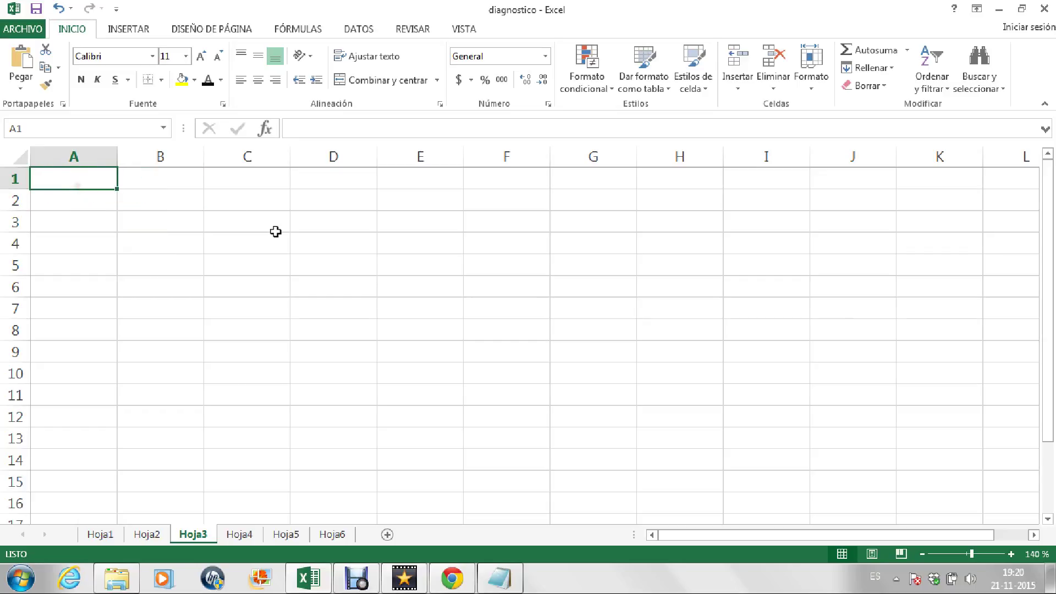
left_click(276, 233)
left_click(625, 256)
left_click(578, 327)
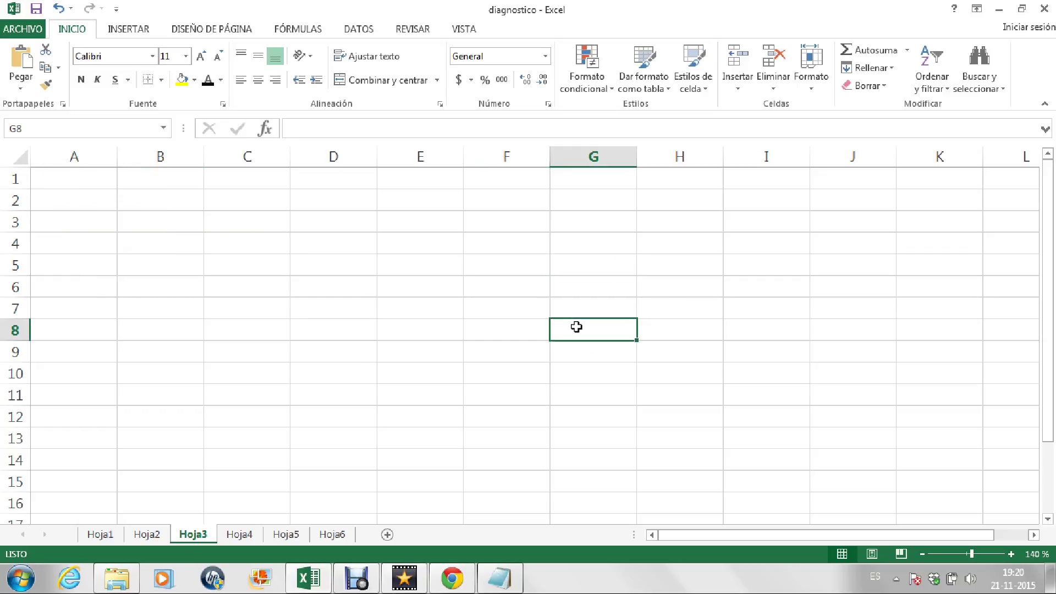
left_click(325, 356)
left_click(197, 223)
left_click(709, 243)
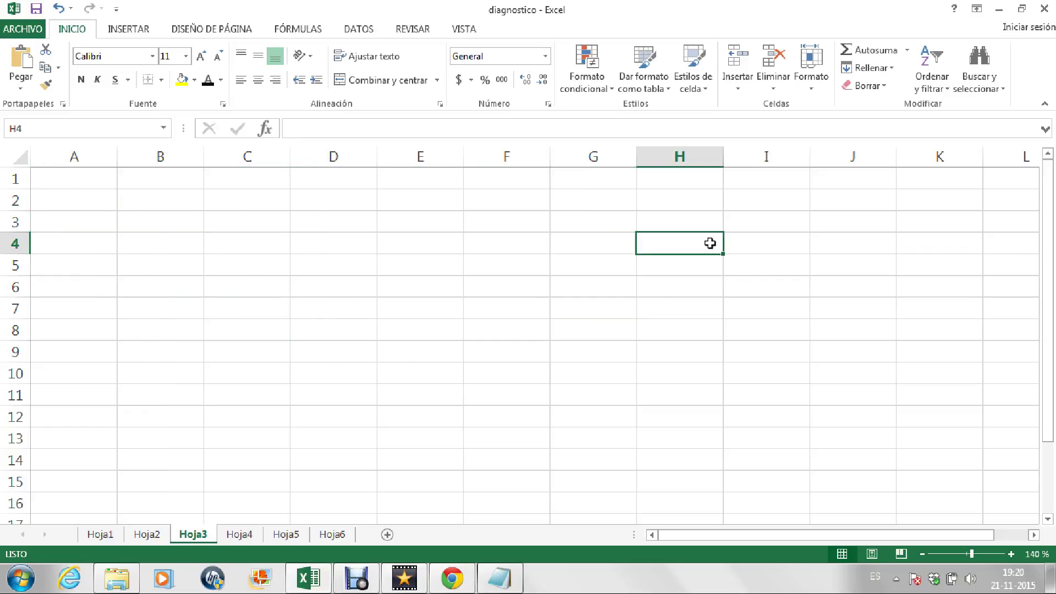
left_click(510, 396)
left_click(219, 392)
left_click(167, 257)
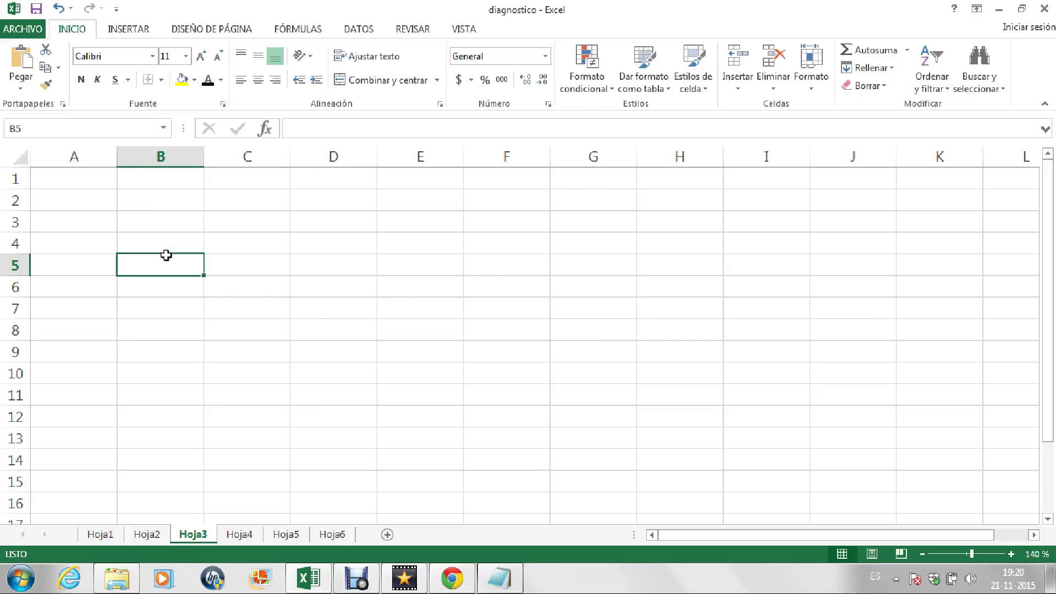
left_click(372, 287)
left_click(285, 432)
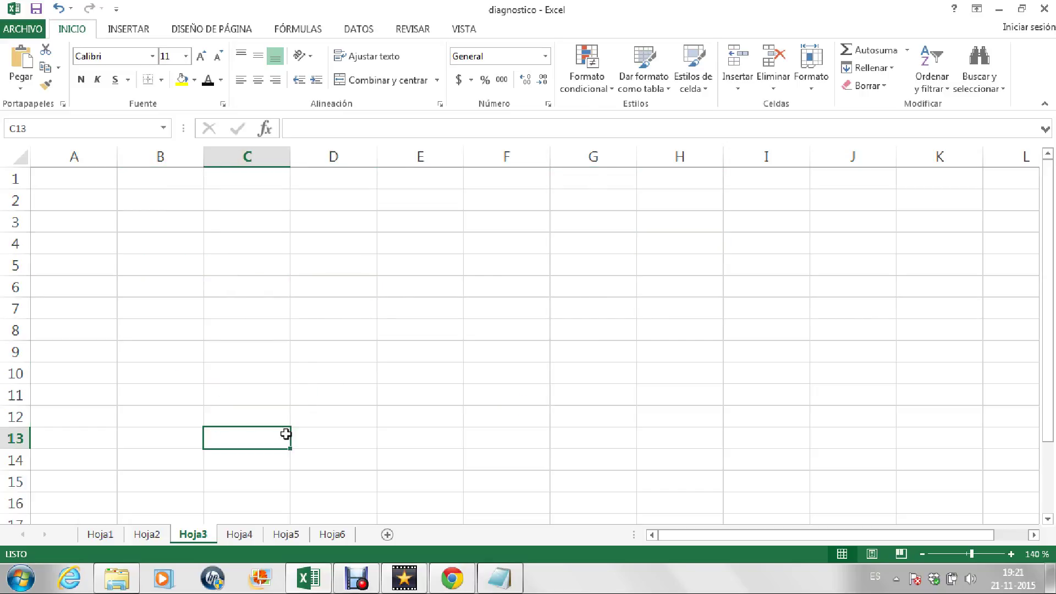
left_click(130, 385)
left_click(65, 201)
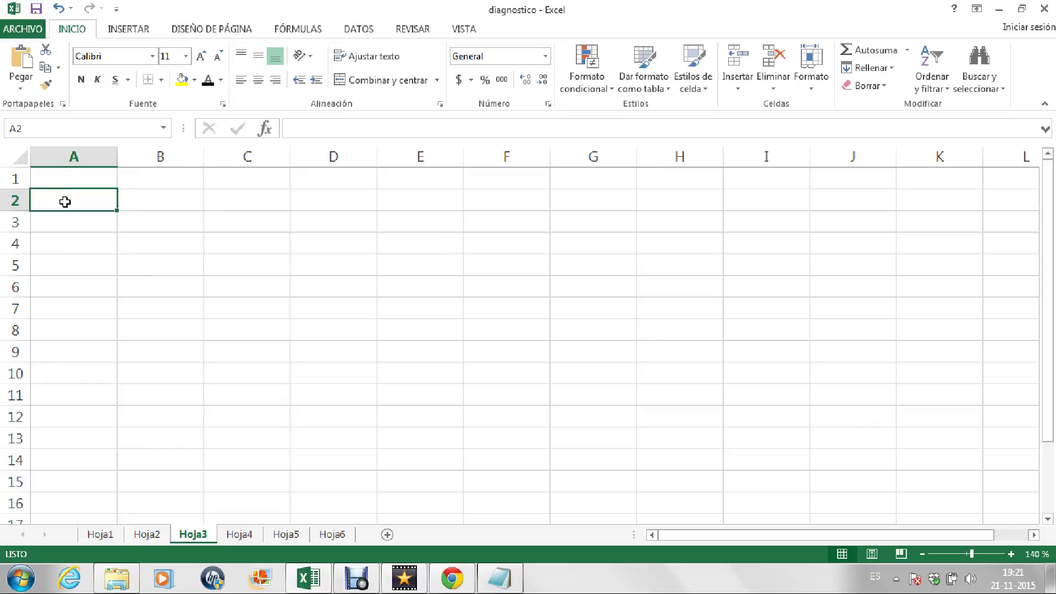
Select H10, C12 and D9 and check where the active cell's reference is shown in the Name Box
left_click(675, 367)
left_click(52, 130)
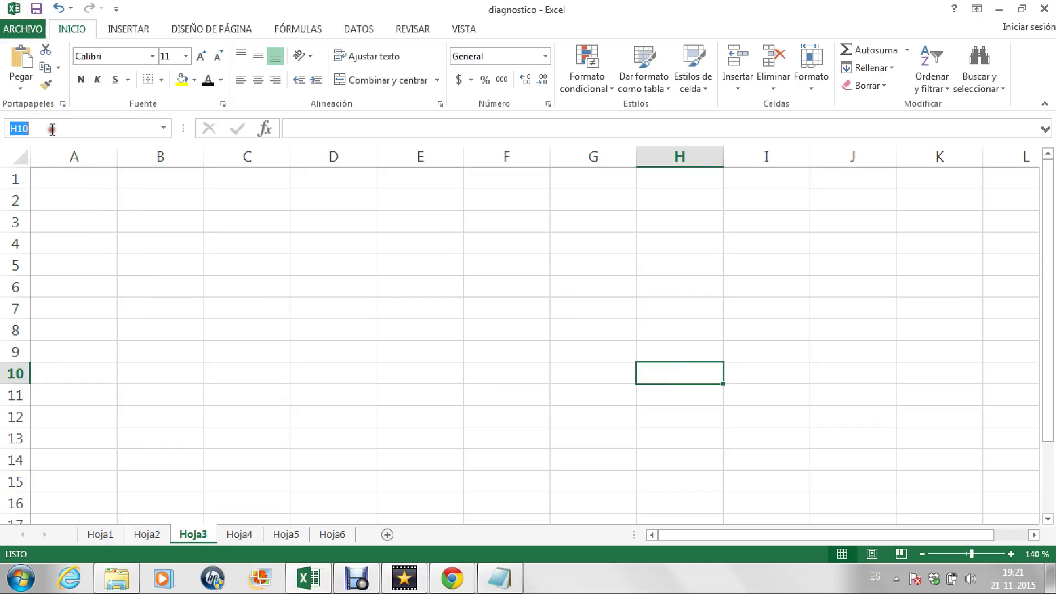
left_click(246, 415)
left_click(131, 126)
left_click(363, 347)
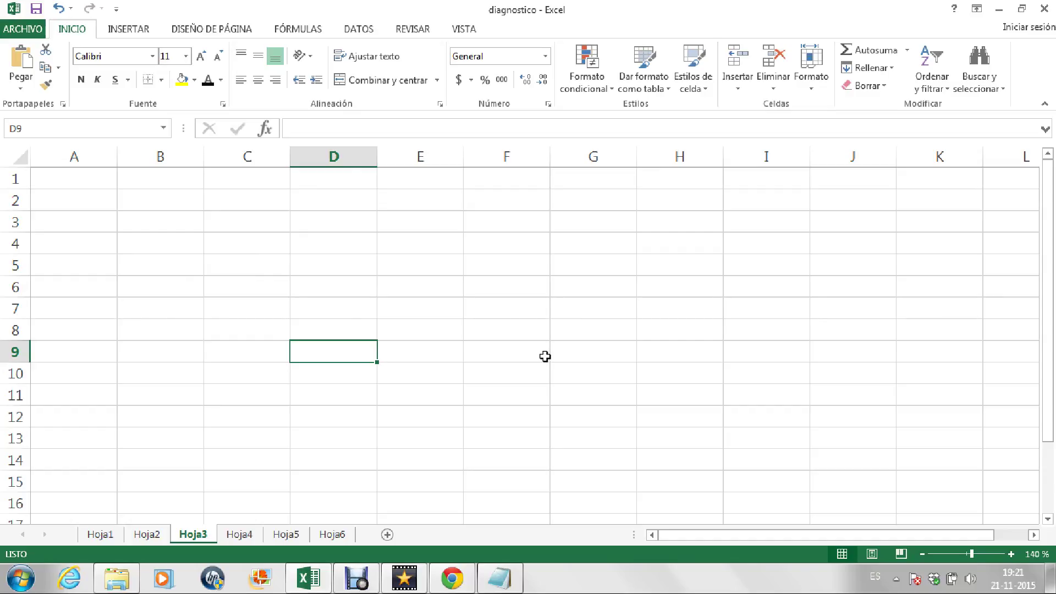
Demonstrate range selection on Hoja3 by highlighting C5:F9 and D7:G11, and finish with H5 as the active cell
left_click_drag(251, 263, 528, 341)
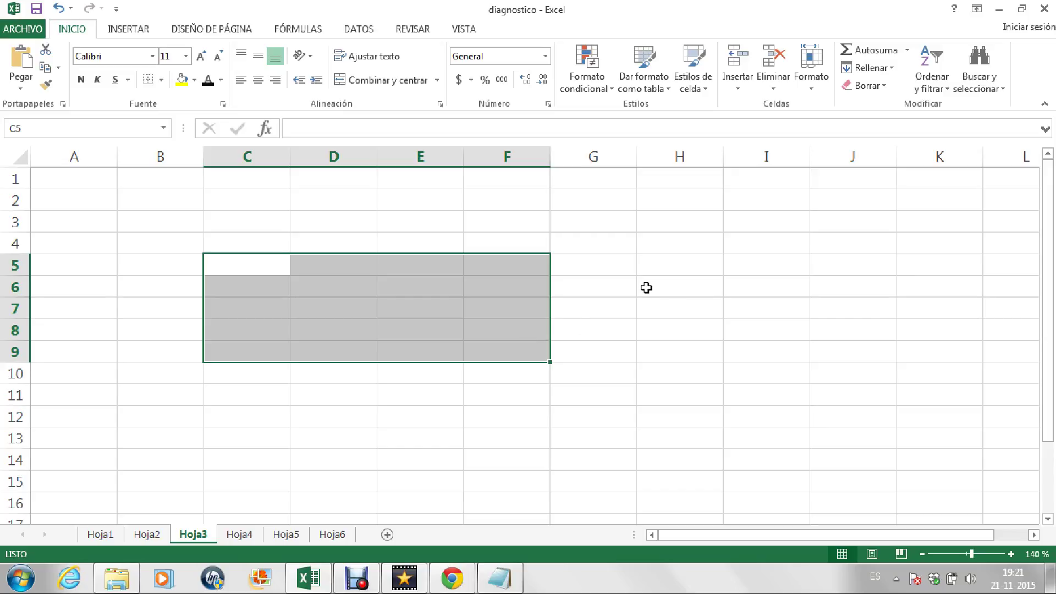
left_click(652, 241)
left_click(456, 257)
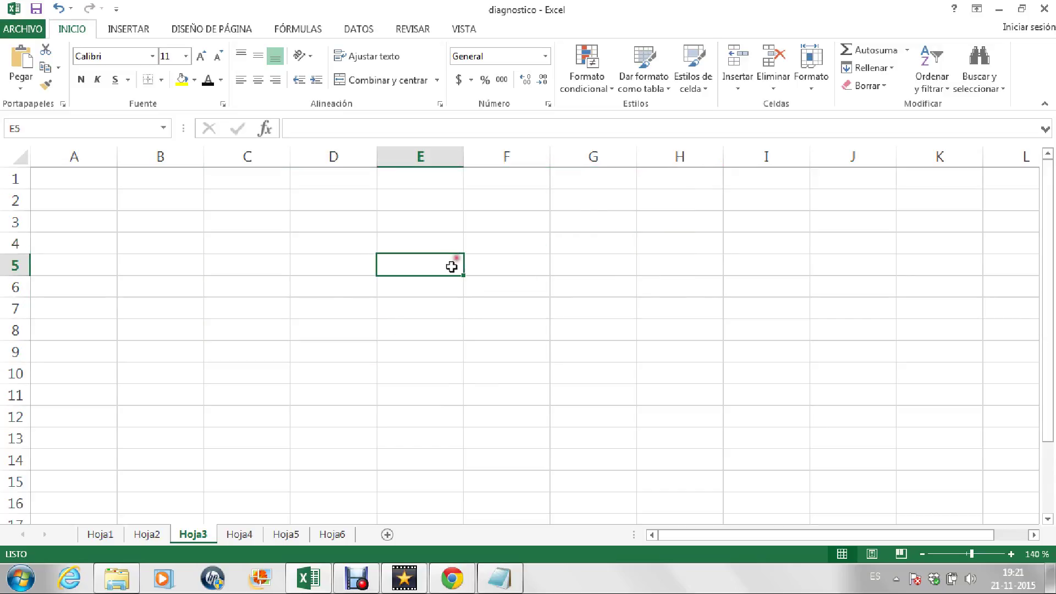
left_click_drag(330, 314, 596, 390)
left_click(669, 256)
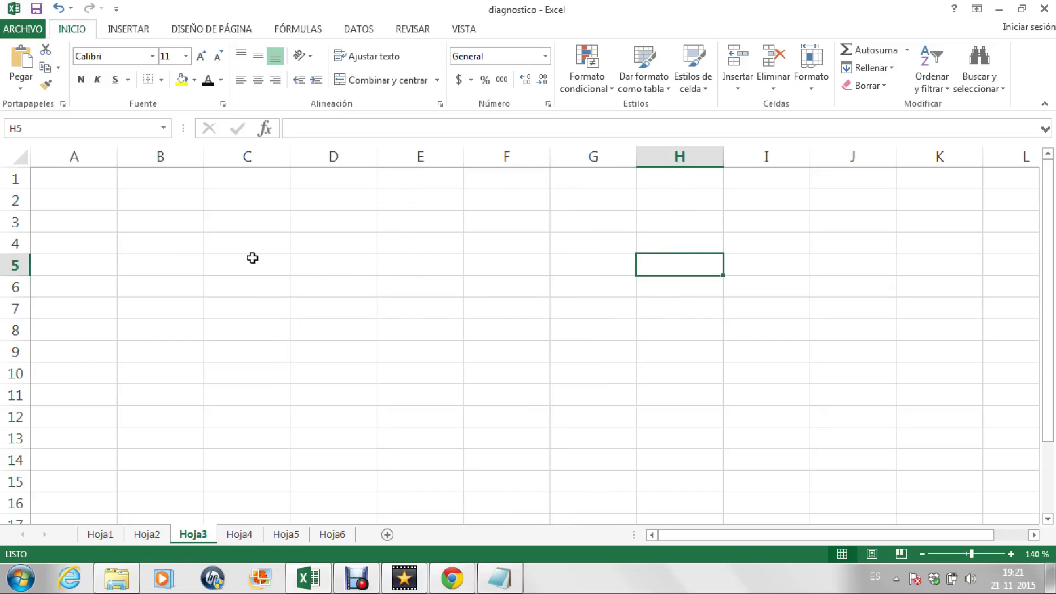
Define the workbook-level name datos for the range A1:J16 on Hoja3
left_click_drag(63, 184, 874, 497)
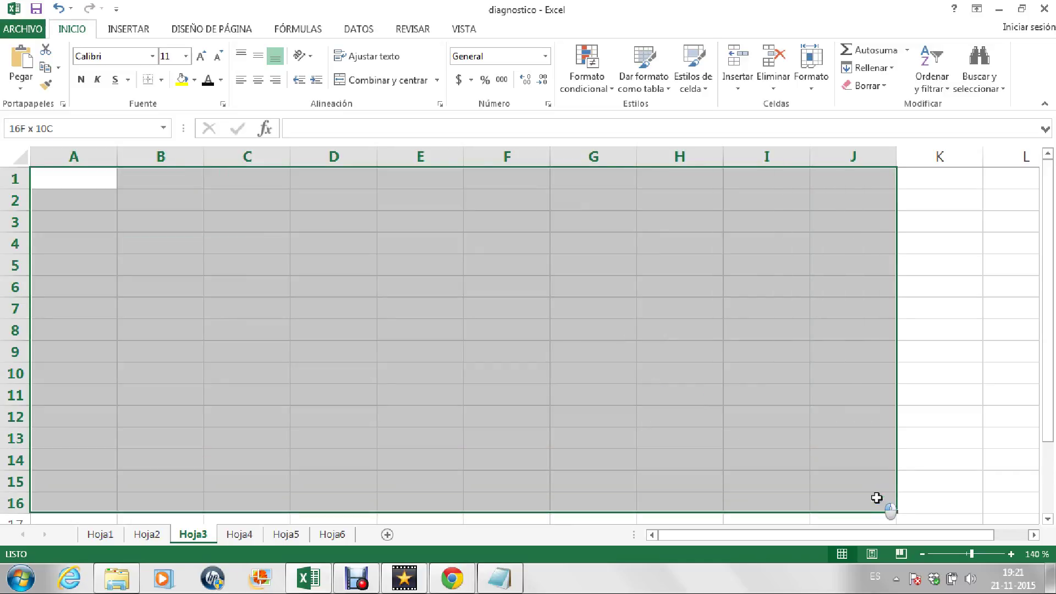
right_click(848, 405)
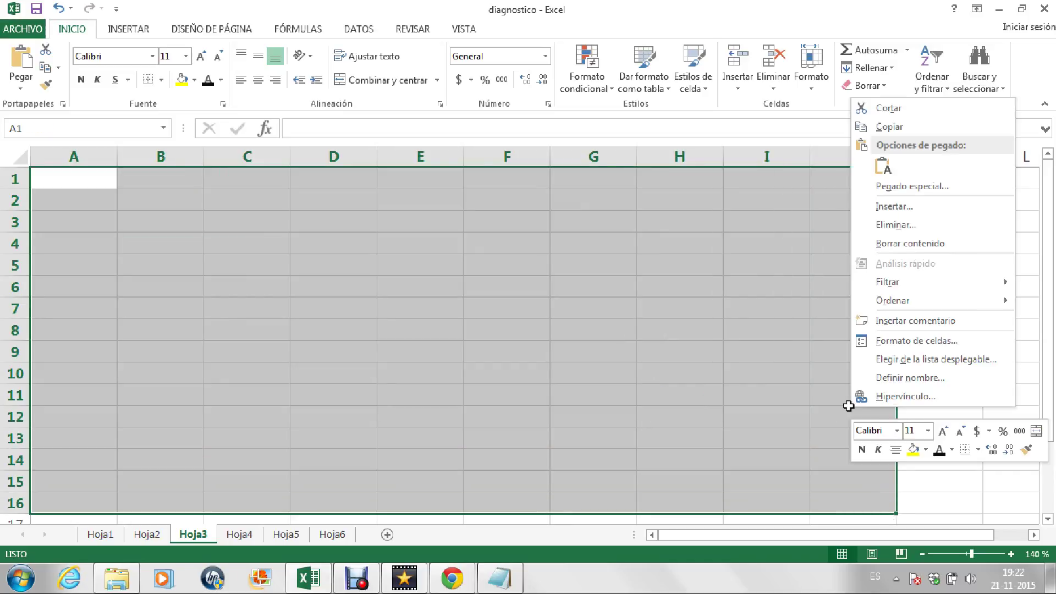
left_click(905, 379)
type("datos")
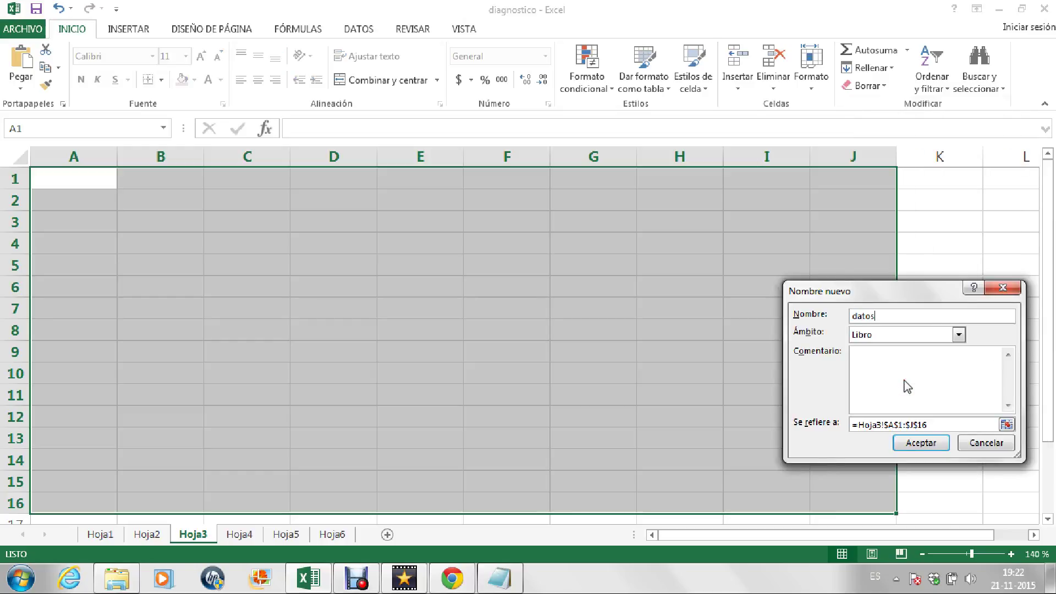
left_click(912, 448)
left_click(951, 414)
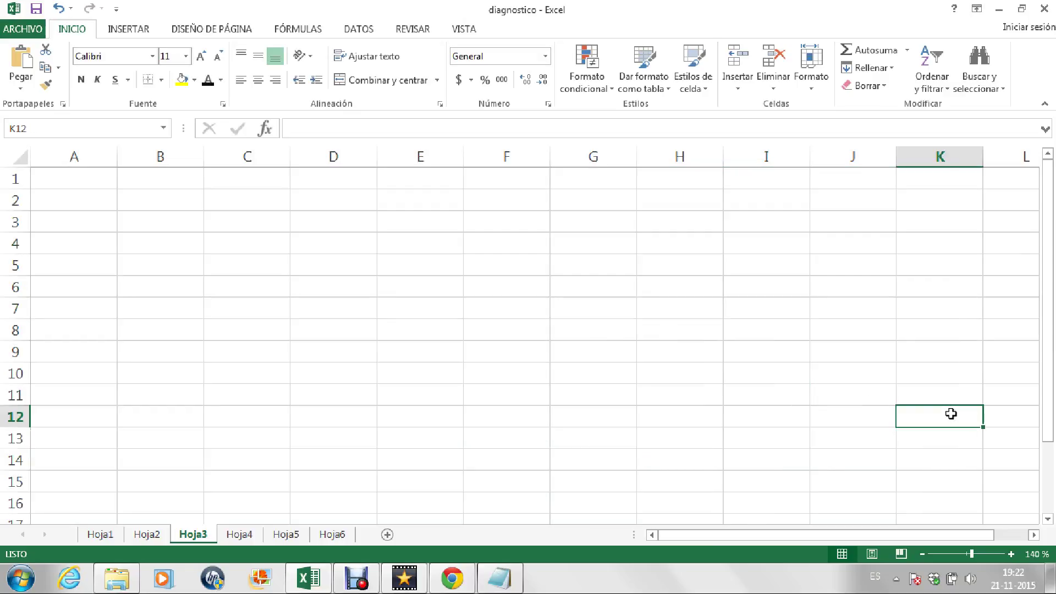
Recall the range datos by its defined name to check what it covers, and deselect it
left_click(163, 128)
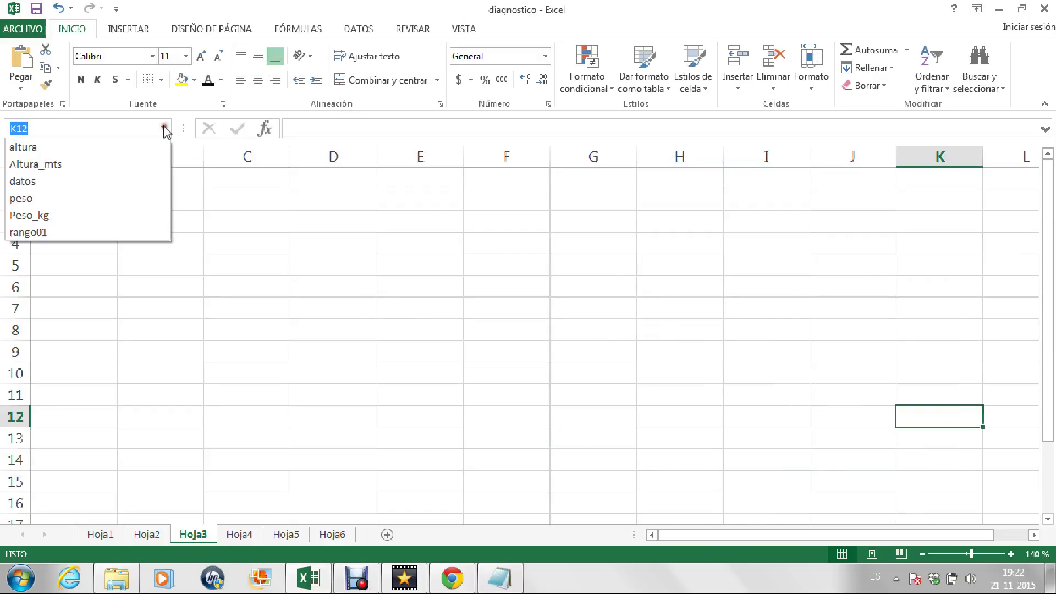
left_click(116, 183)
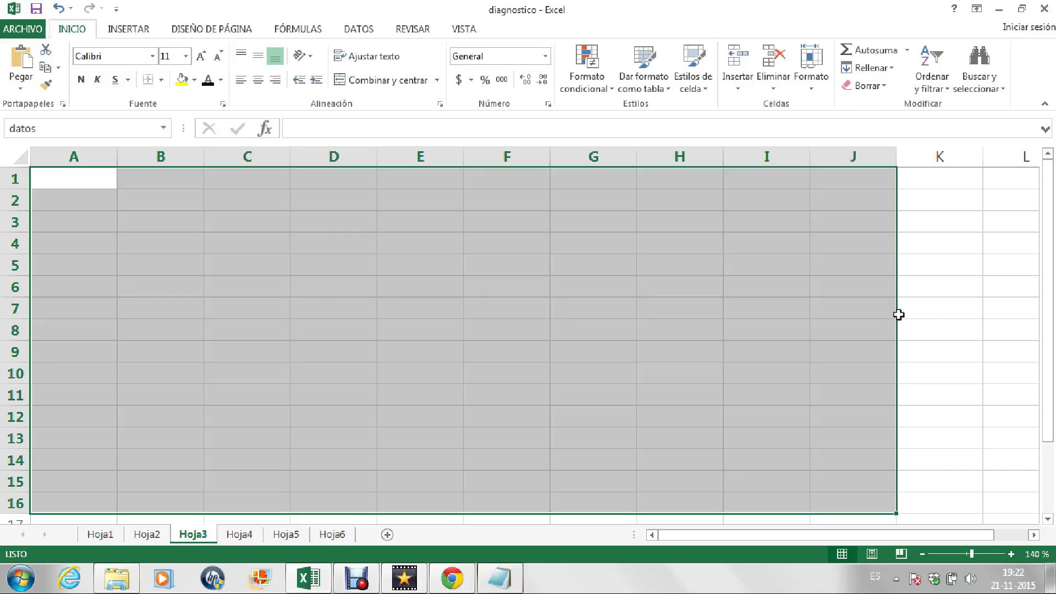
left_click(935, 315)
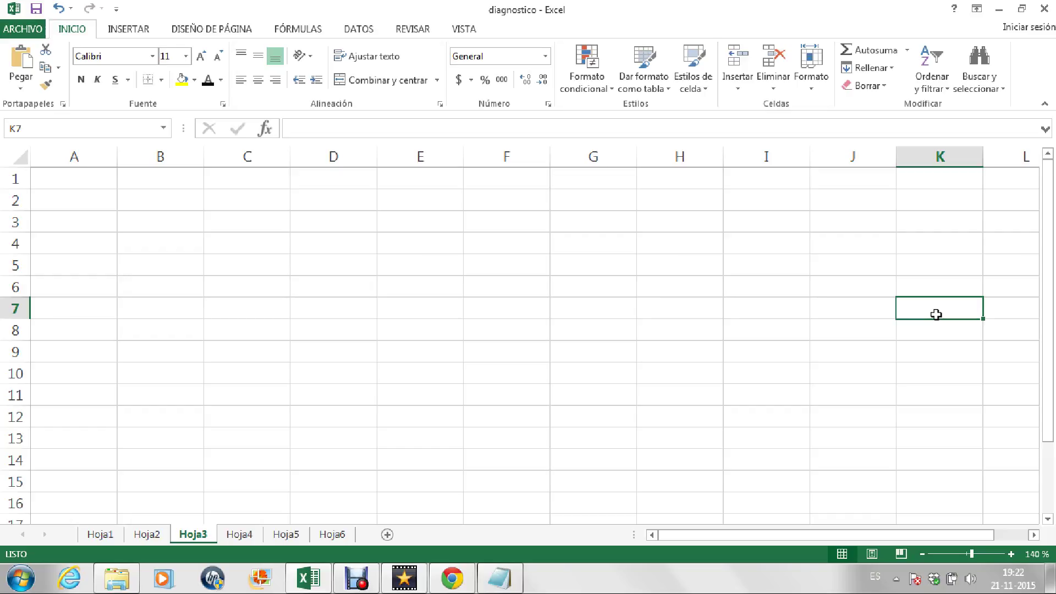
Enter the label IMC in C4 of Hoja3
left_click(275, 251)
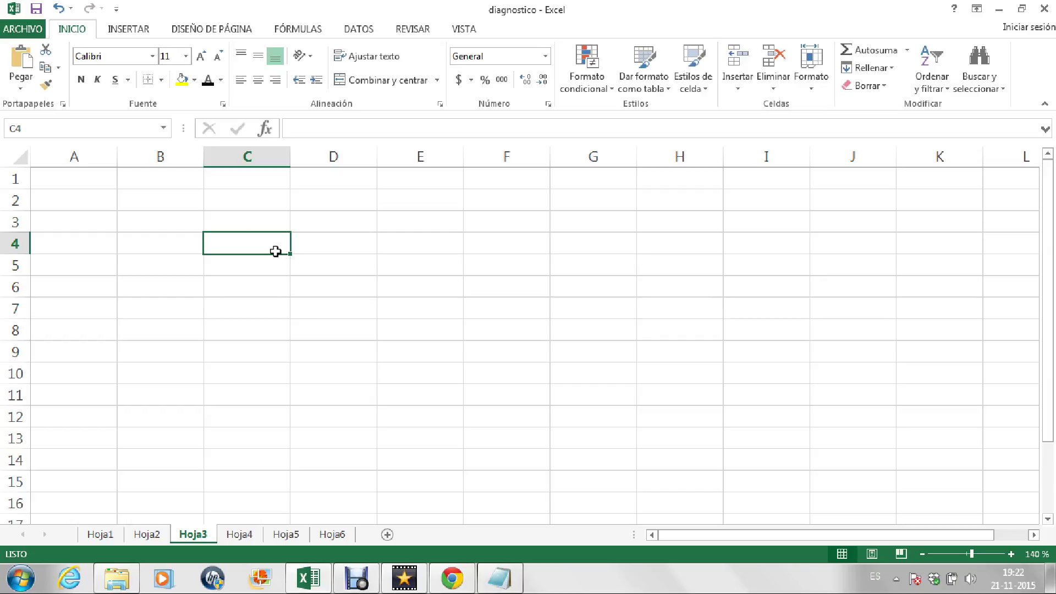
key("Right")
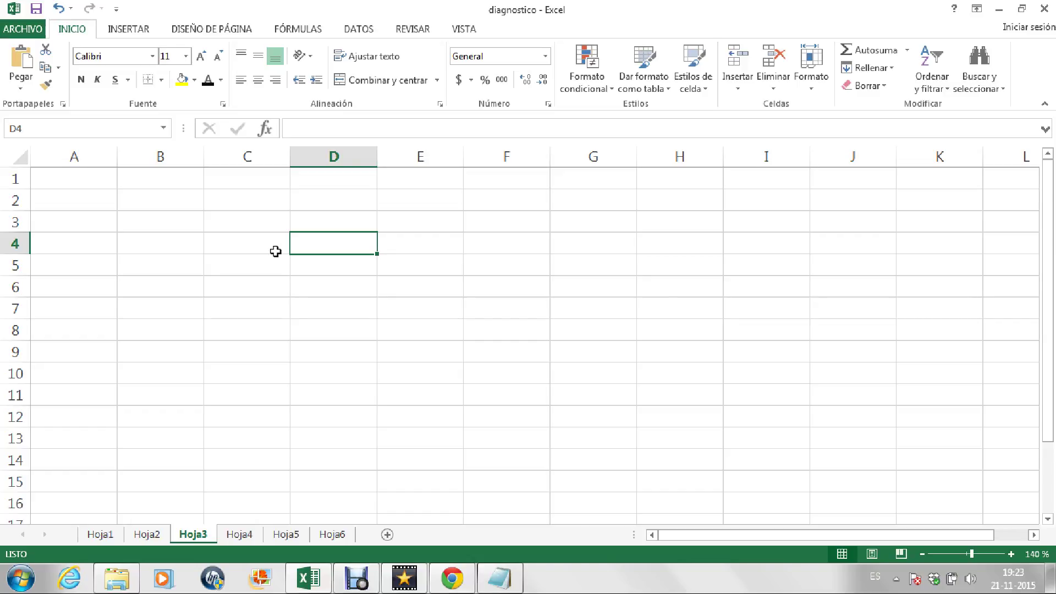
left_click(275, 251)
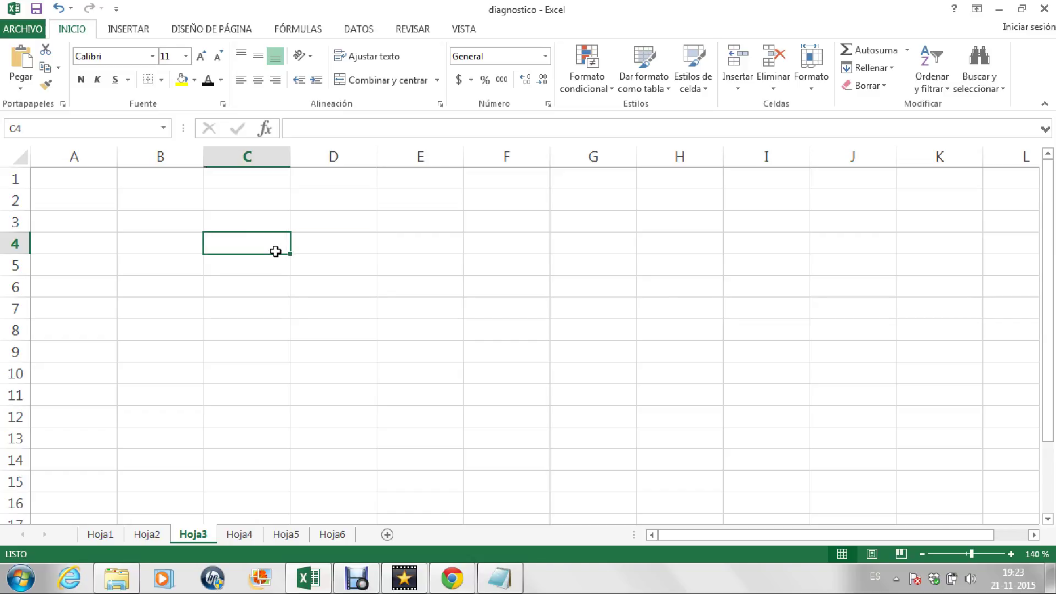
type("IMC")
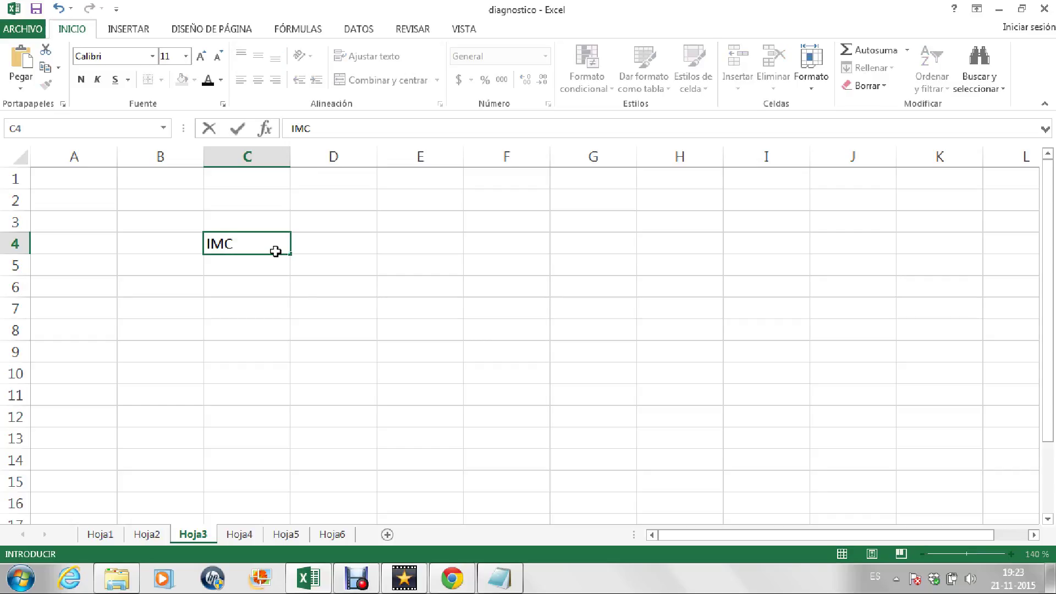
key("Tab")
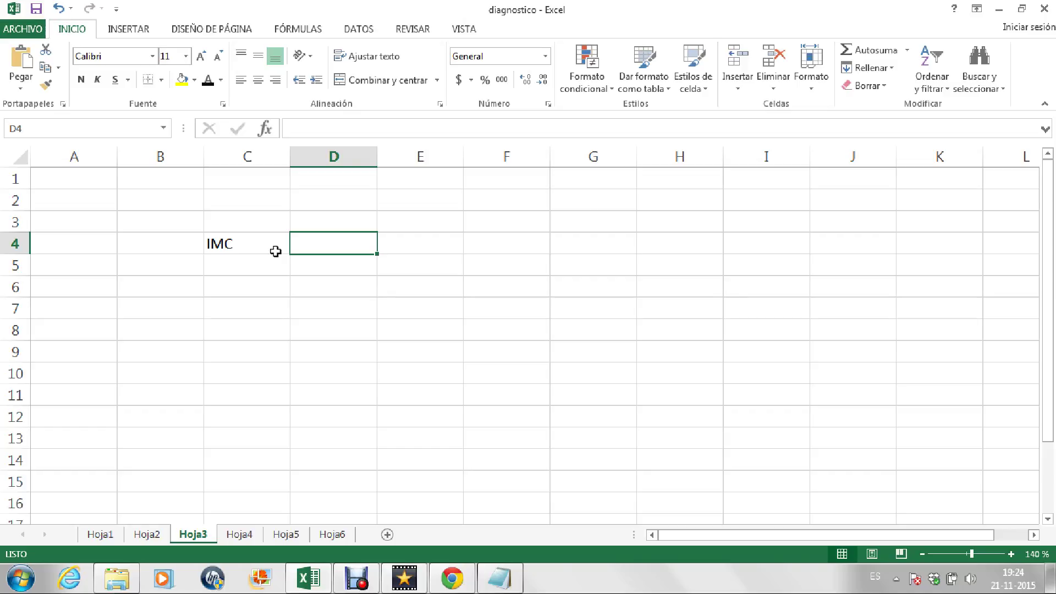
Enter the text kg/(mts*mts) in D4 and widen column D so the text fits
type("kg/")
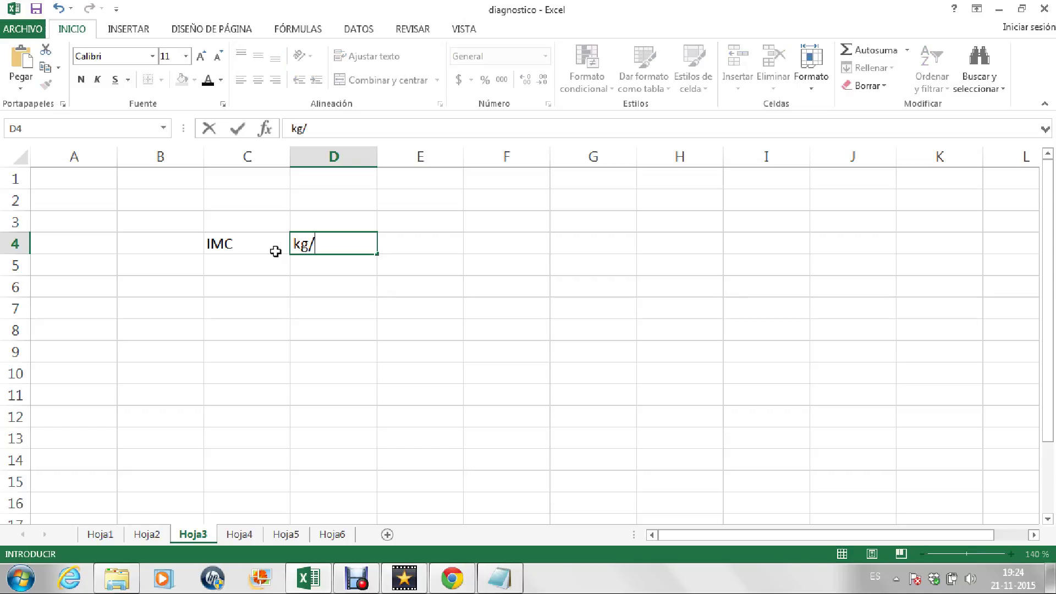
type("mts*mts)")
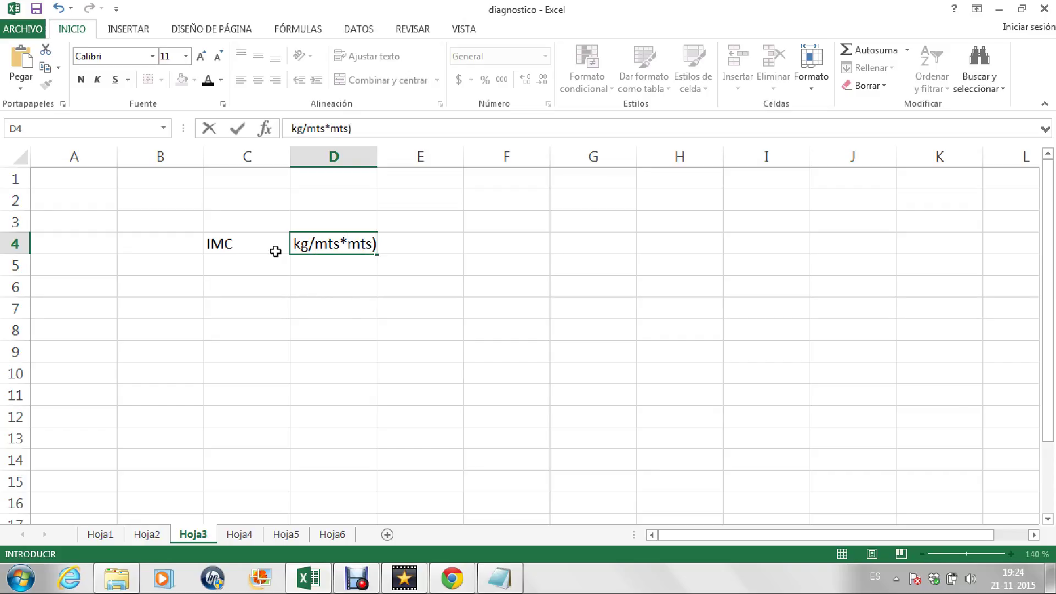
left_click(306, 128)
type("(")
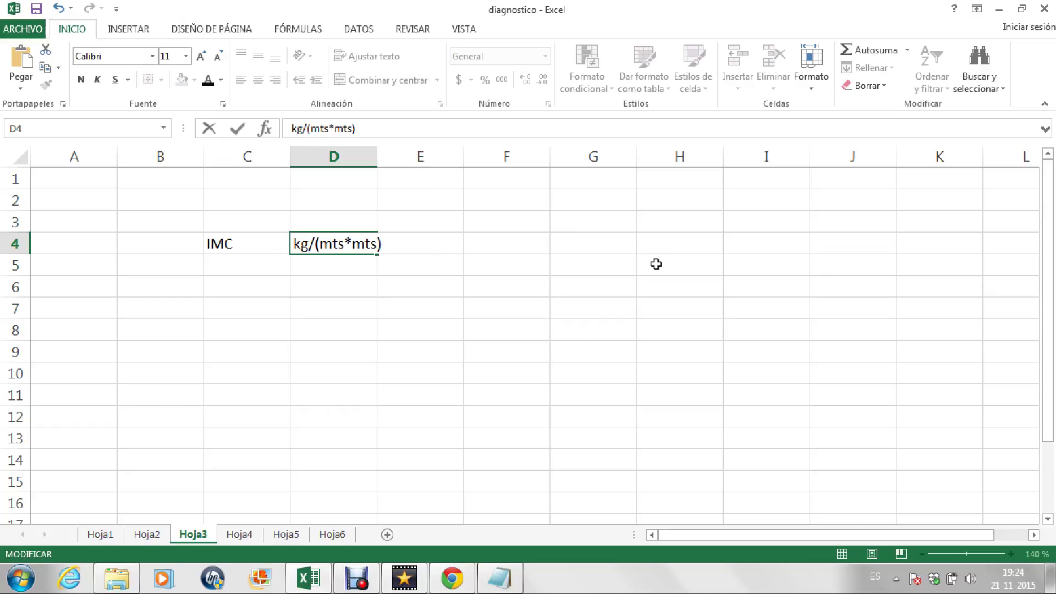
key("Return")
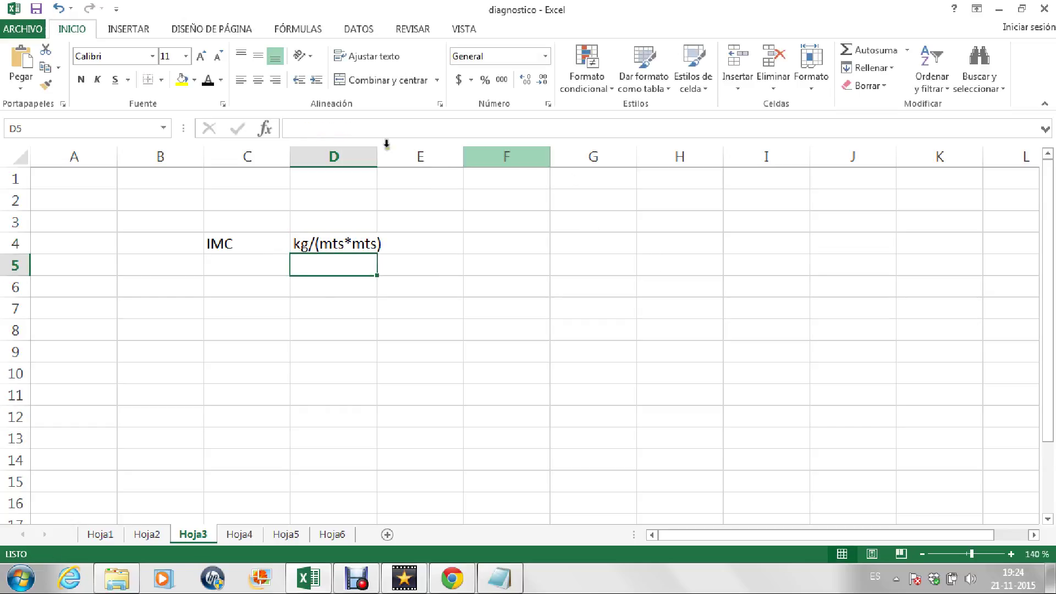
left_click_drag(377, 159, 439, 159)
left_click(370, 243)
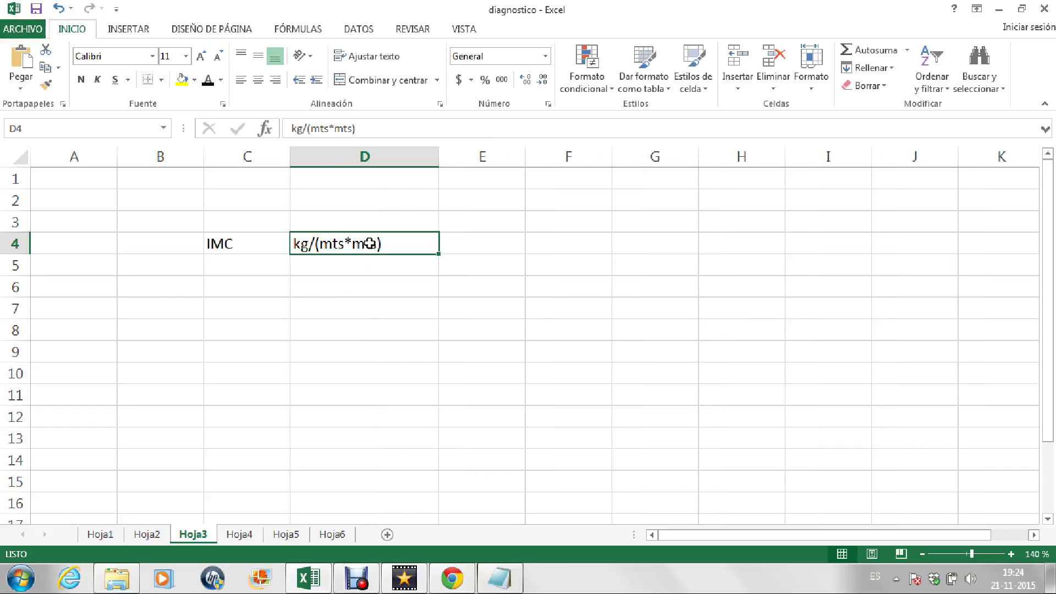
left_click(360, 281)
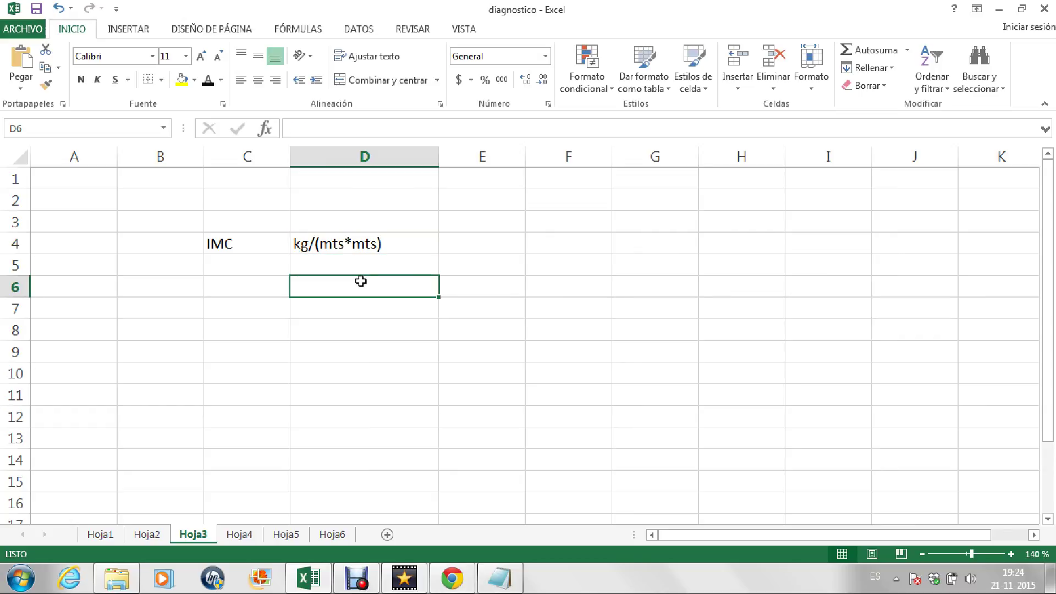
Enter the labels Peso (kg) in C7 and Altura (mts) in C8
left_click(256, 306)
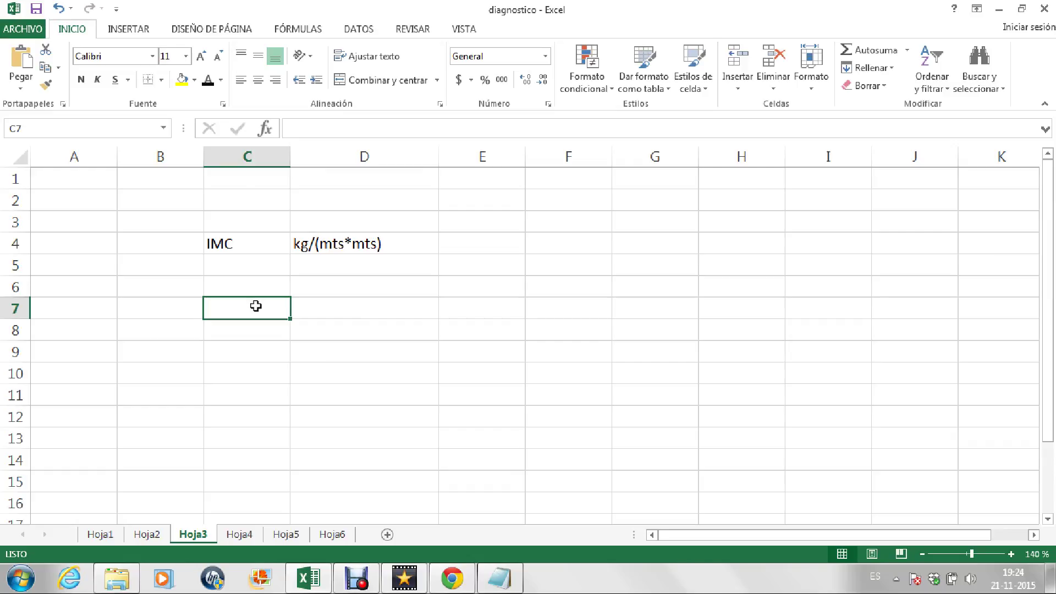
type("Peso (kg)")
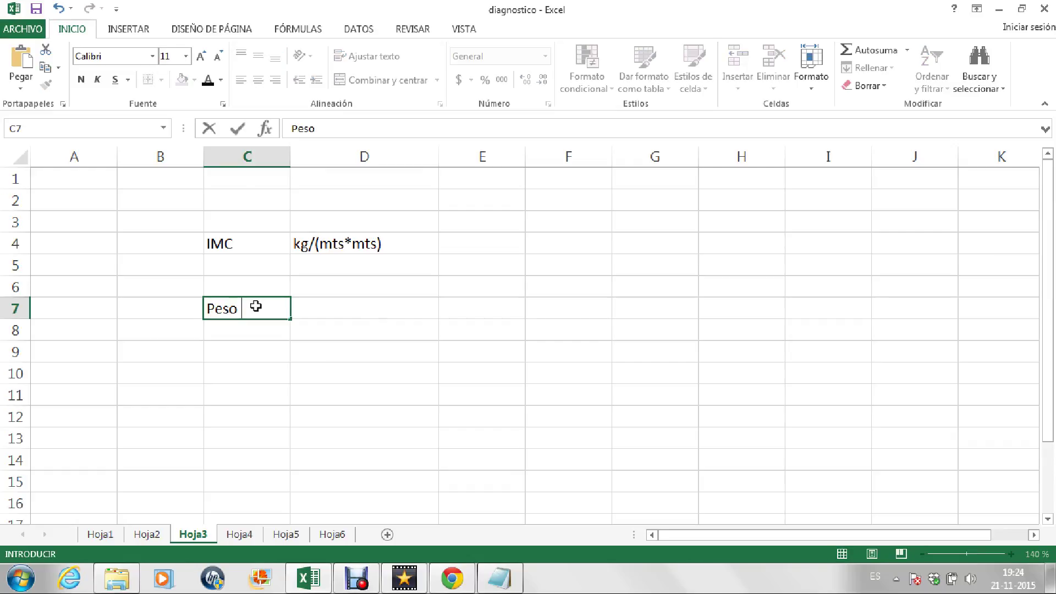
key("ctrl+Return")
key("Return")
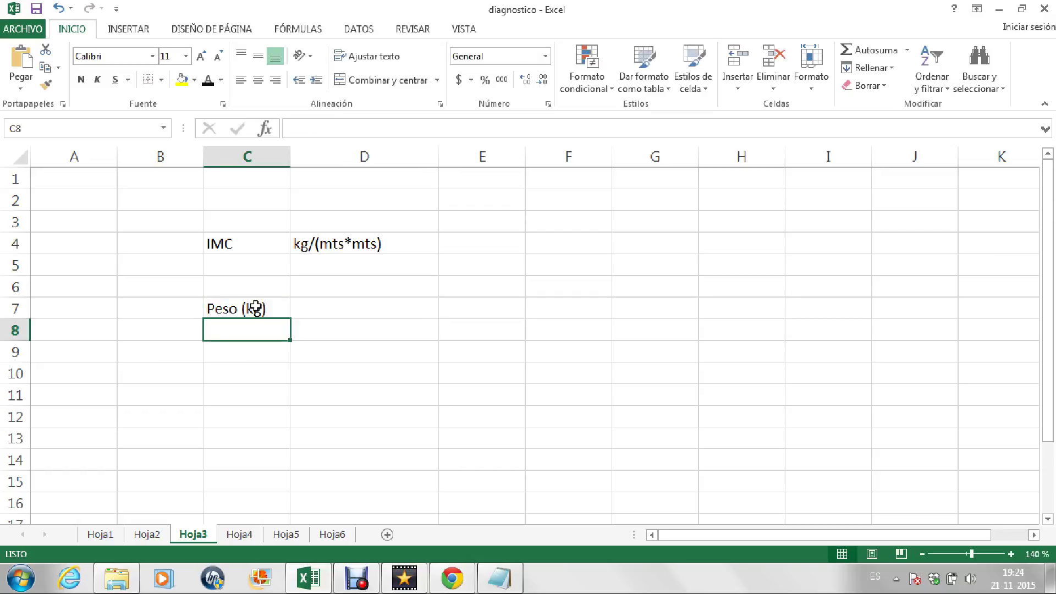
type("Altu")
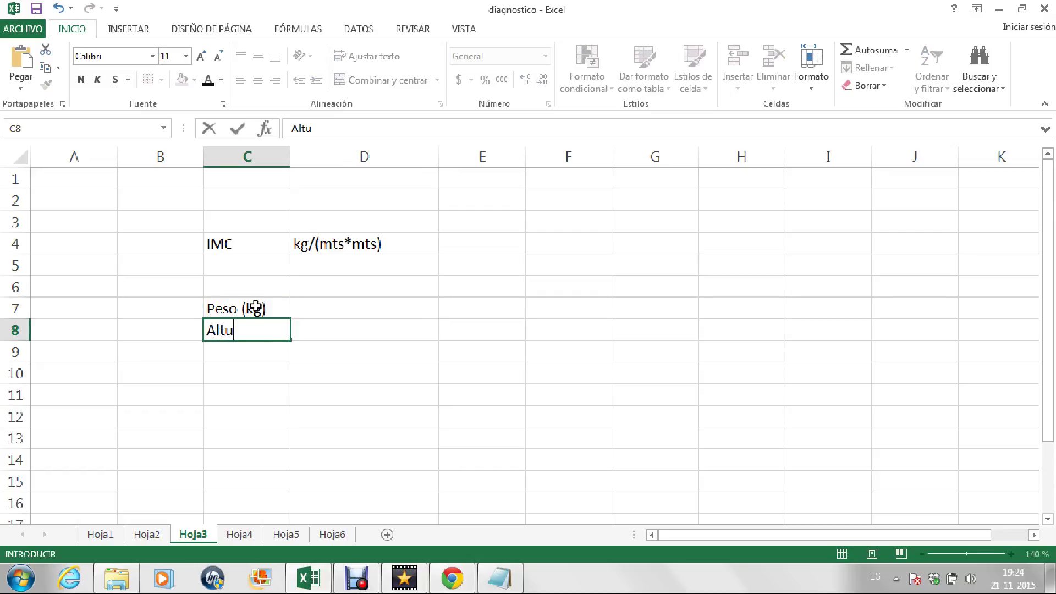
type("ra (mts)")
key("Tab")
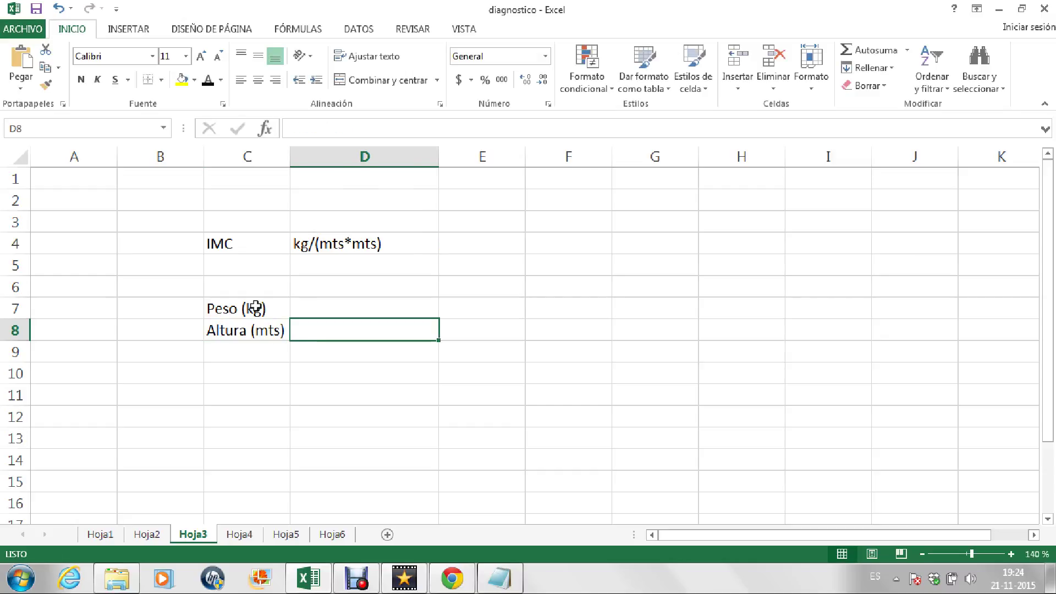
key("Up")
key("Up")
key("Up")
key("Up")
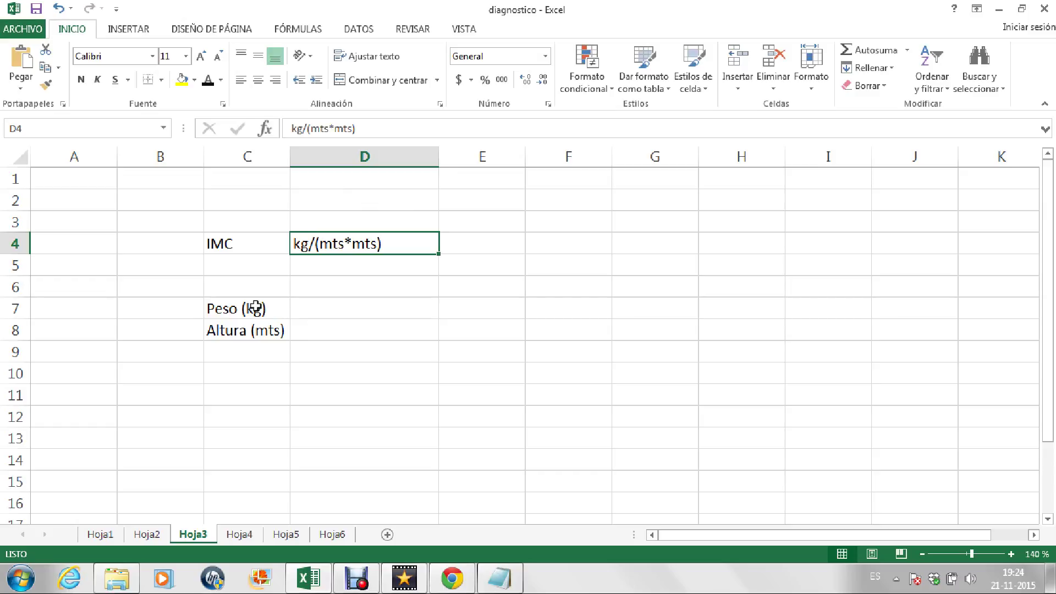
Apply the grey "Celda de co..." data-and-model cell style to the input cells D7 and D8
left_click(362, 311)
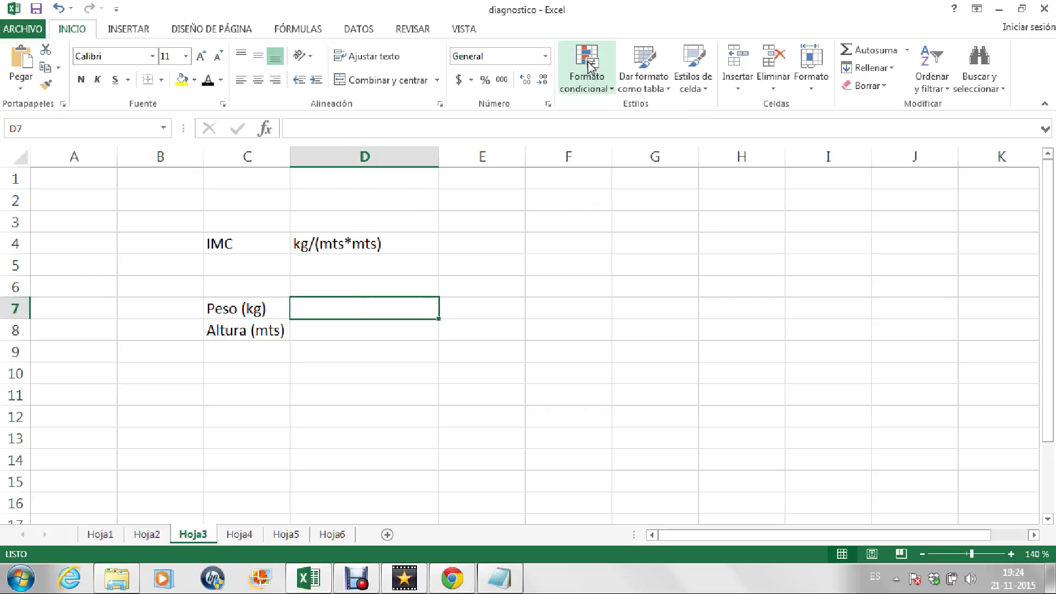
left_click(696, 91)
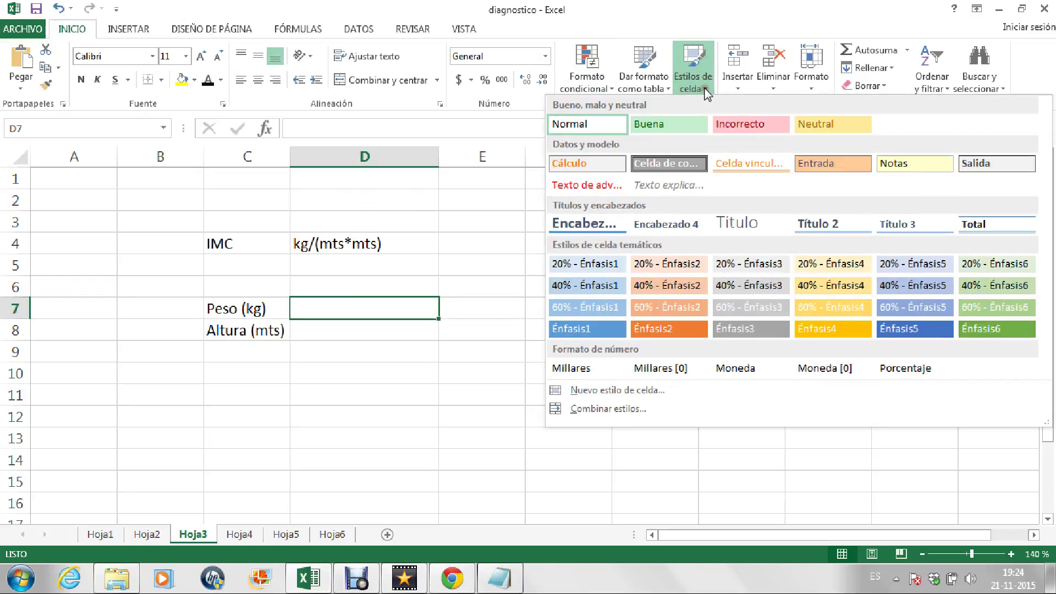
left_click(670, 162)
left_click(361, 335)
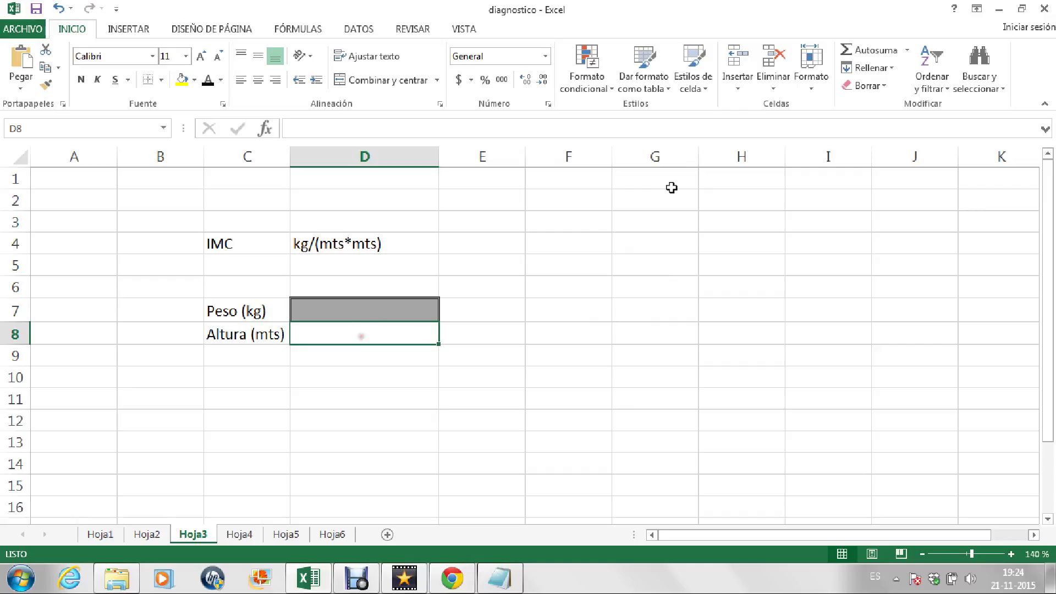
left_click(696, 82)
left_click(681, 166)
left_click(581, 309)
key("Left")
key("Left")
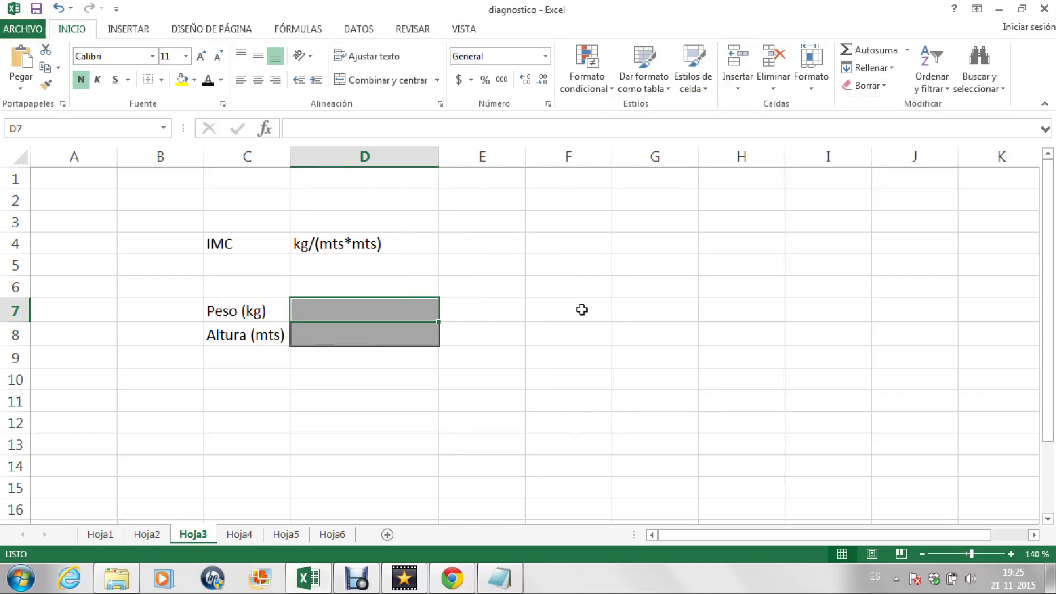
key("Down")
key("Down")
key("Up")
key("Up")
key("Up")
key("Up")
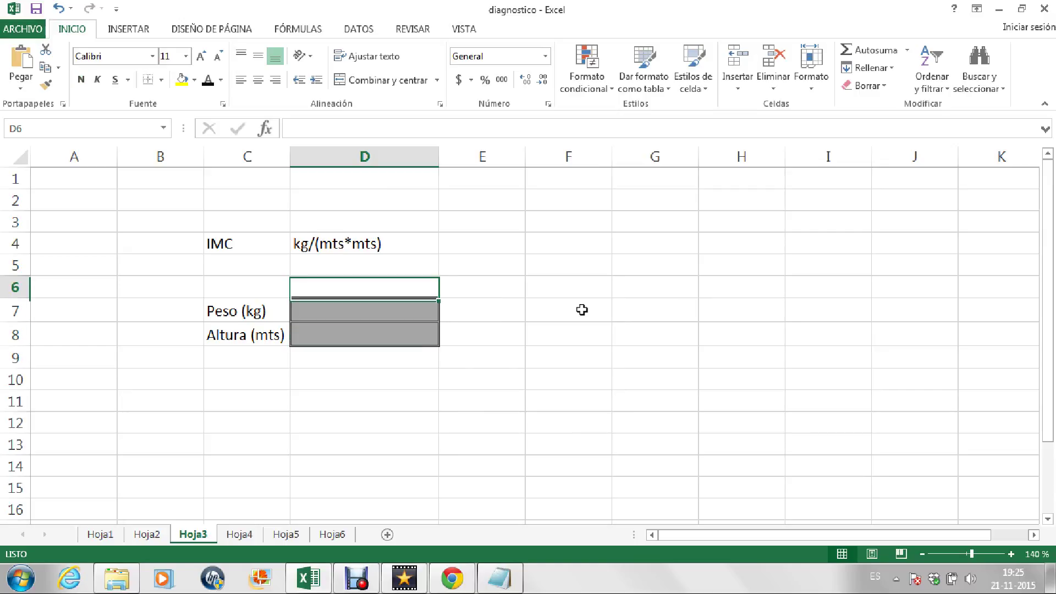
Apply the Cálculo cell style to the kg/(mts*mts) cell D4
left_click(369, 246)
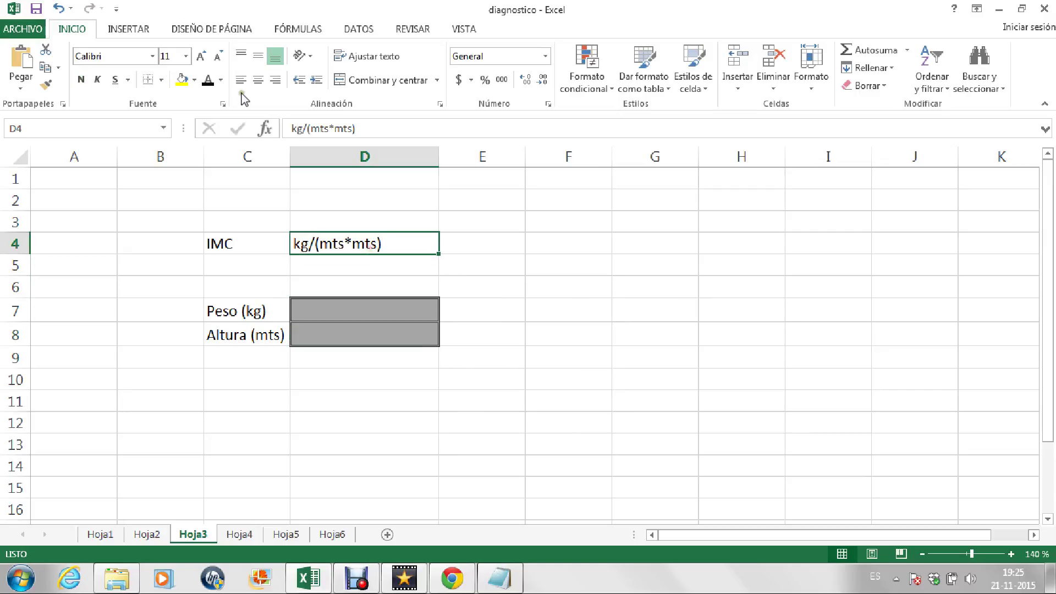
left_click(706, 88)
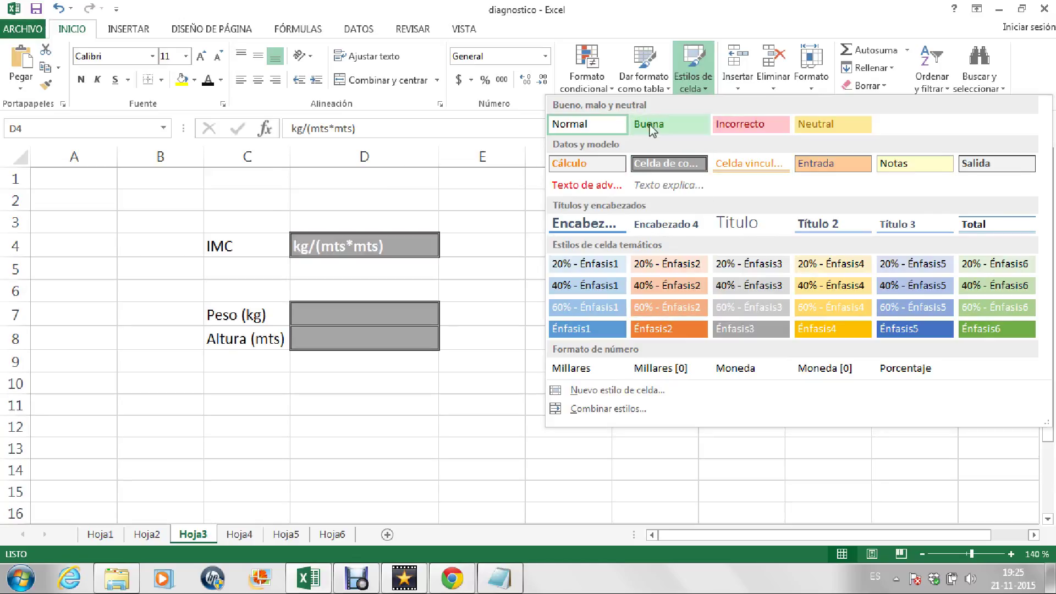
left_click(616, 165)
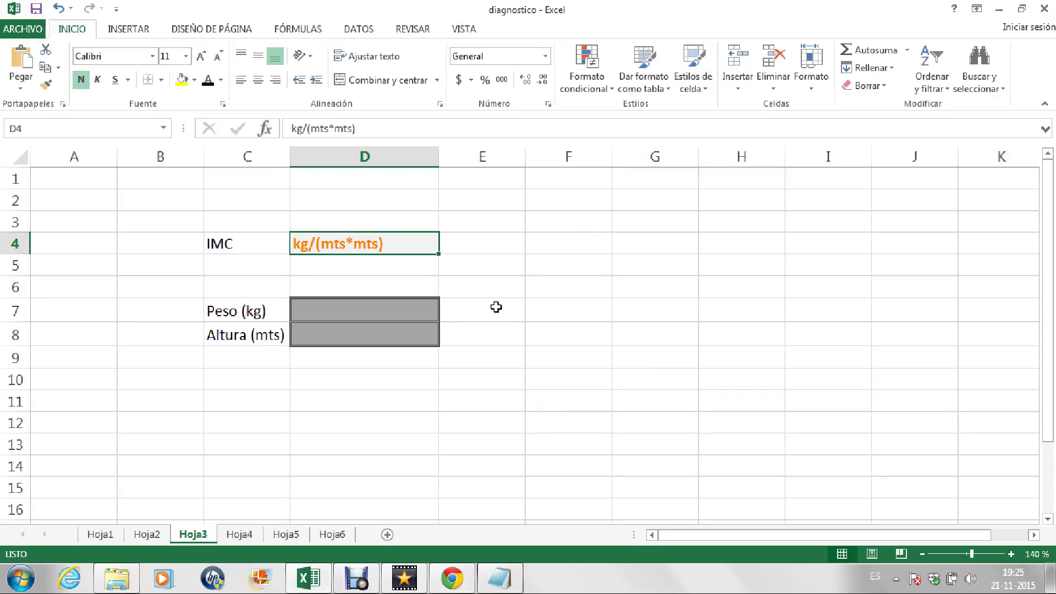
Increase the font size of D4 to 22 and widen column D to fit the enlarged text
left_click(201, 56)
left_click(202, 56)
left_click(202, 56)
left_click(202, 56)
left_click(201, 56)
left_click(201, 56)
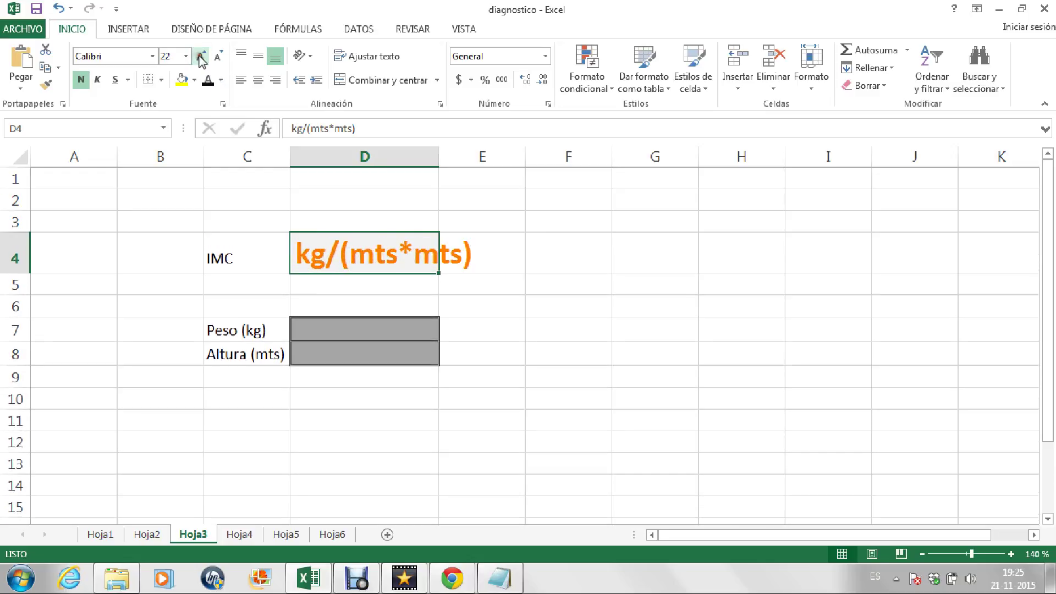
left_click_drag(443, 158, 490, 160)
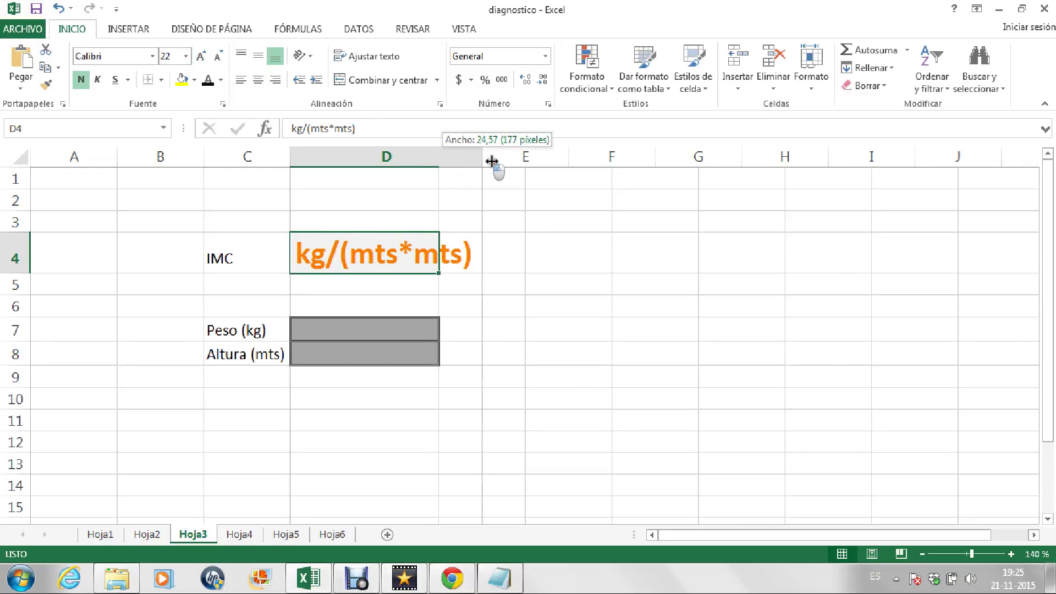
Increase the font size of the IMC label in C4 to 18
left_click(211, 248)
left_click(201, 56)
left_click(202, 56)
left_click(201, 56)
left_click(202, 56)
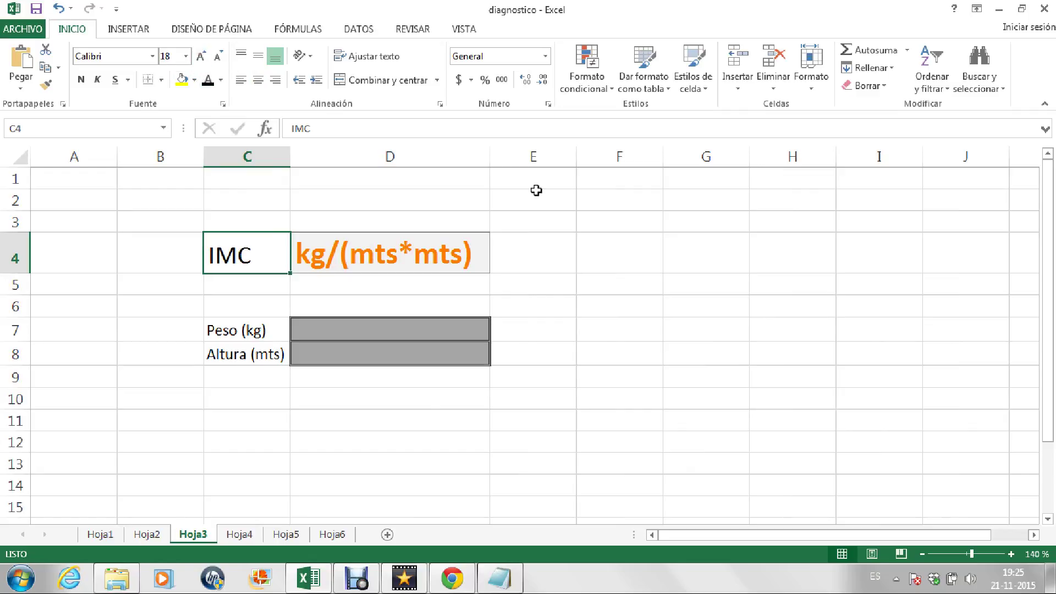
Replace the kg/(mts*mts) text in D4 with the formula =D7/(D8*D8), referencing the weight and height cells
left_click(589, 324)
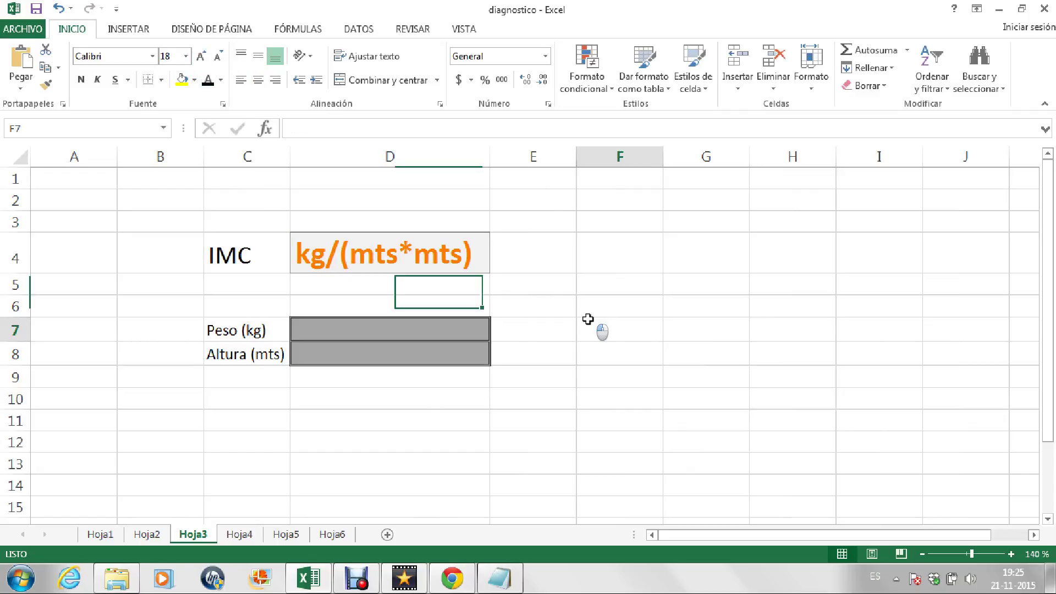
left_click(418, 254)
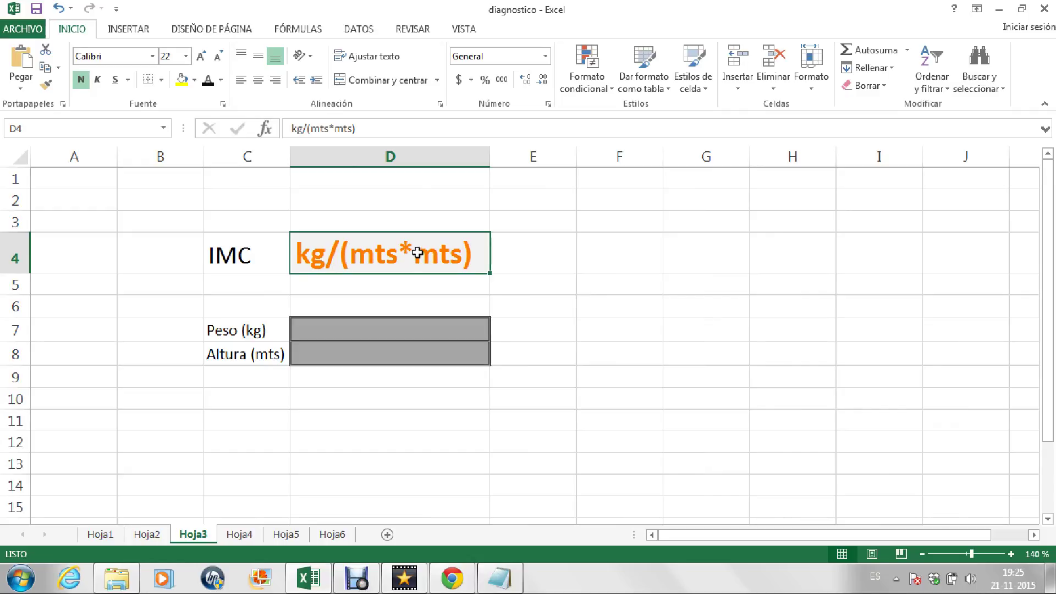
left_click(390, 134)
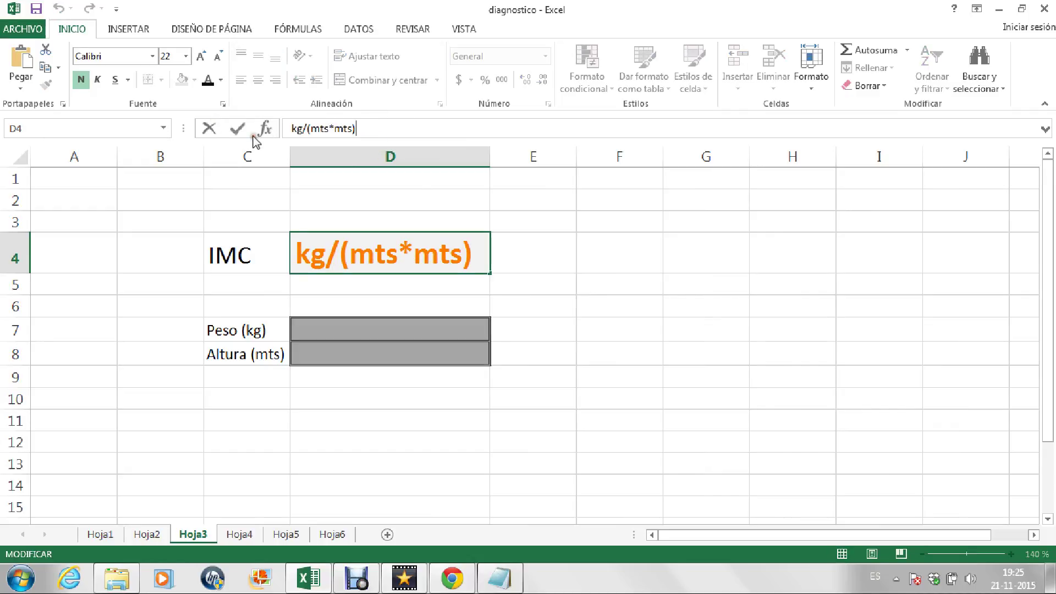
left_click_drag(280, 129, 359, 132)
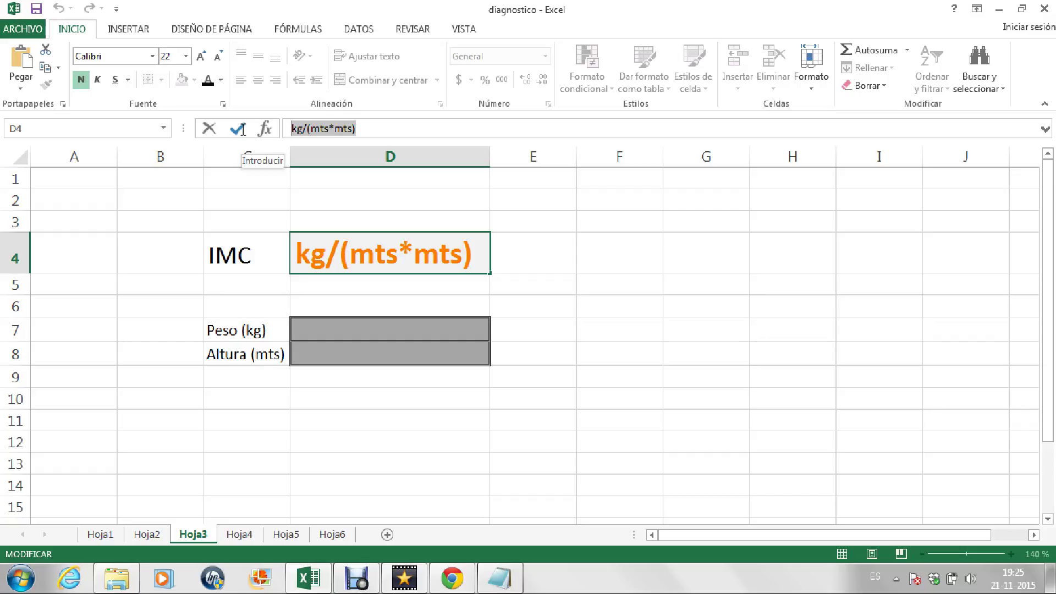
type("=")
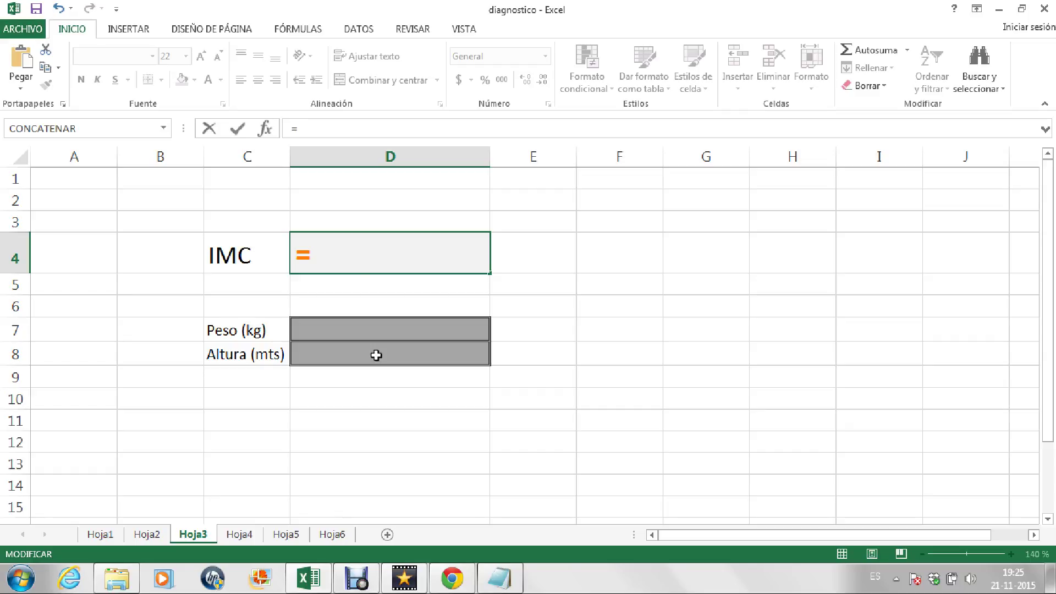
left_click(350, 253)
left_click(337, 330)
type("/(")
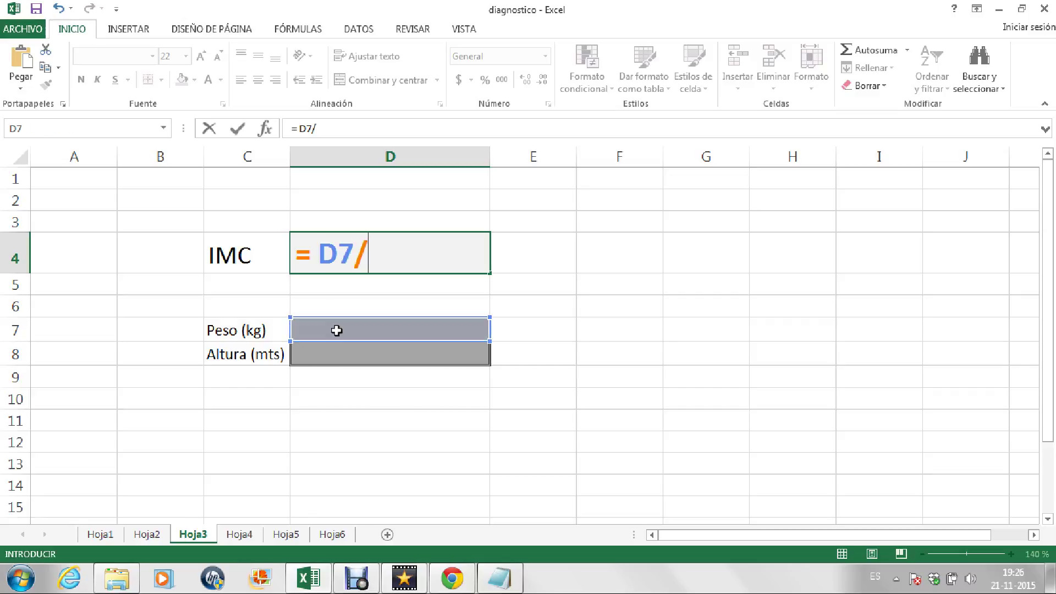
left_click(337, 355)
type("*d8)")
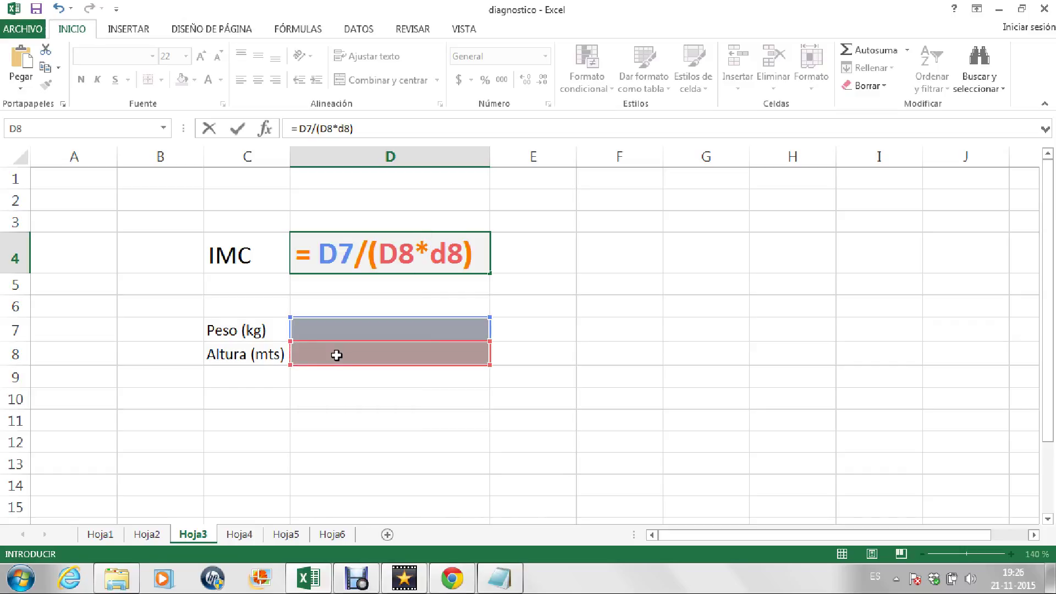
left_click(450, 254)
key("BackSpace")
type("D")
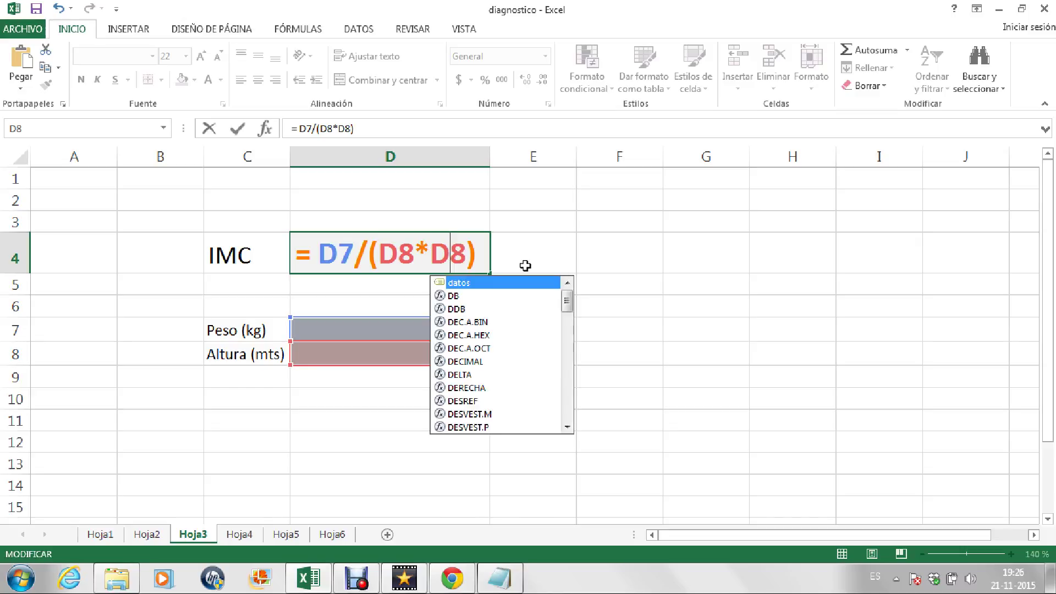
key("Return")
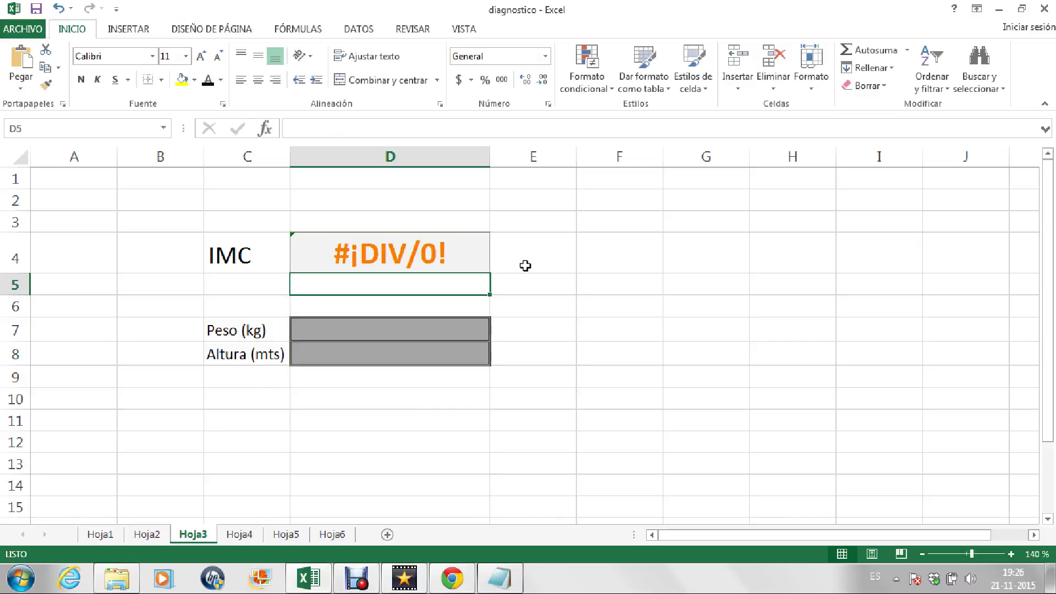
Examine the result and formula in D4 along with the empty input cells it depends on
key("Down")
key("Down")
key("Up")
key("Up")
key("Up")
key("Up")
key("Up")
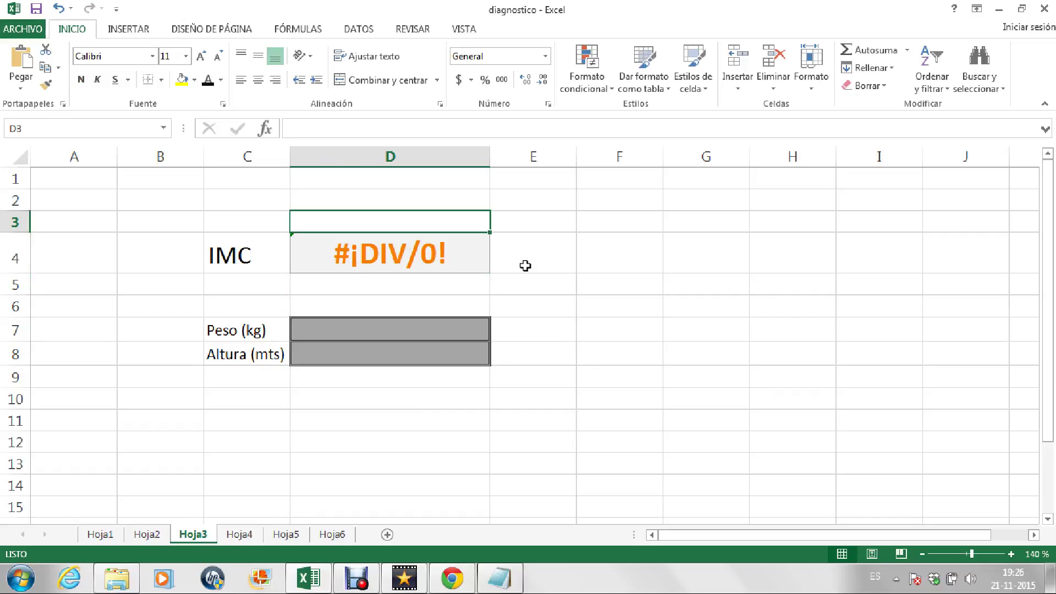
key("Down")
key("Down")
key("Down")
key("Up")
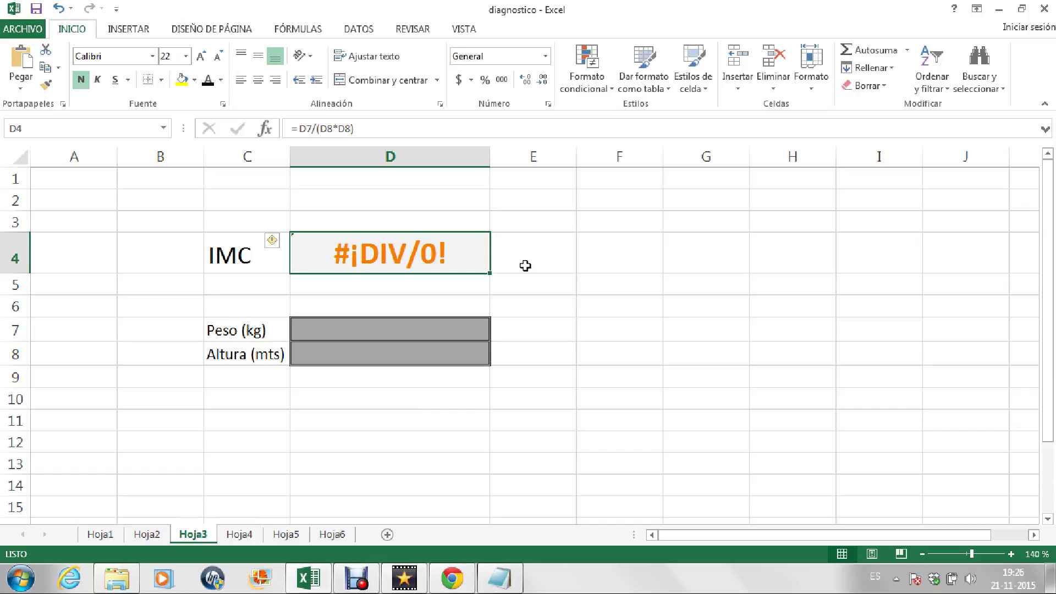
left_click(448, 354)
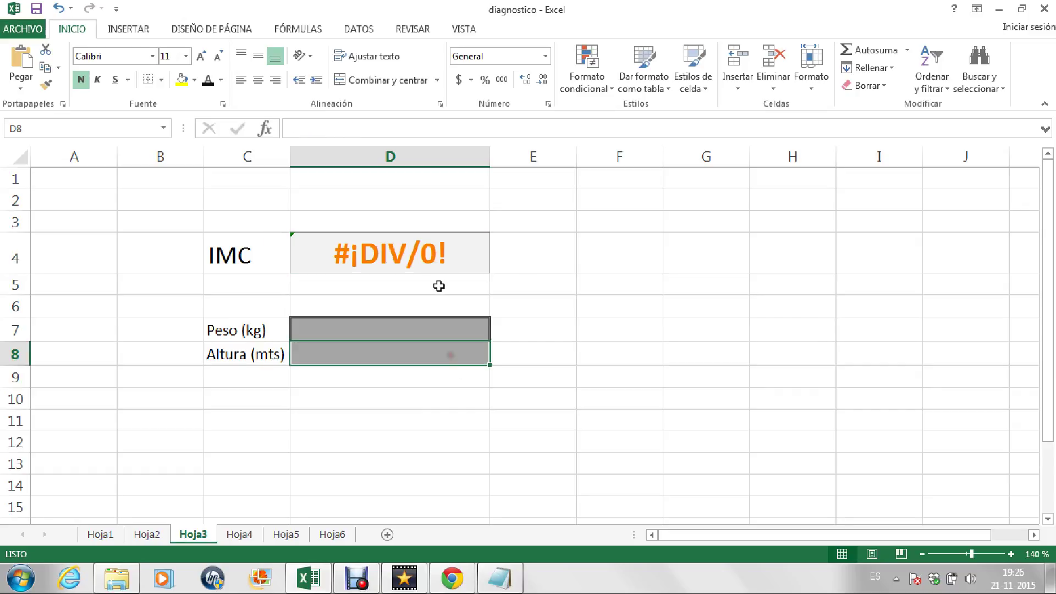
left_click(433, 256)
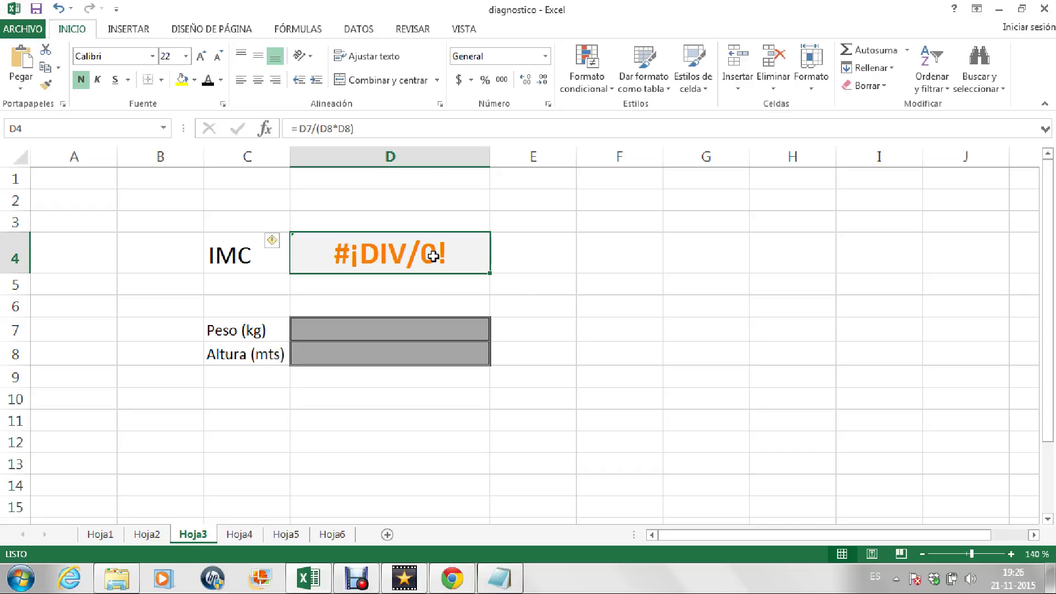
Enter 67 as the Peso in D7 and 1,53 as the Altura in D8, and check the IMC in D4
left_click(393, 330)
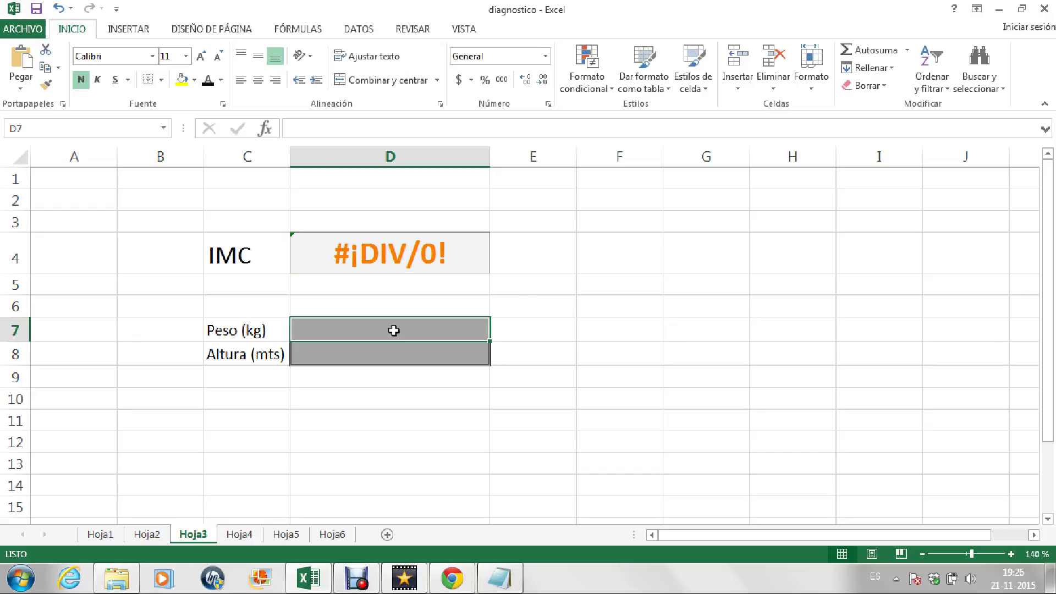
type("67")
key("Return")
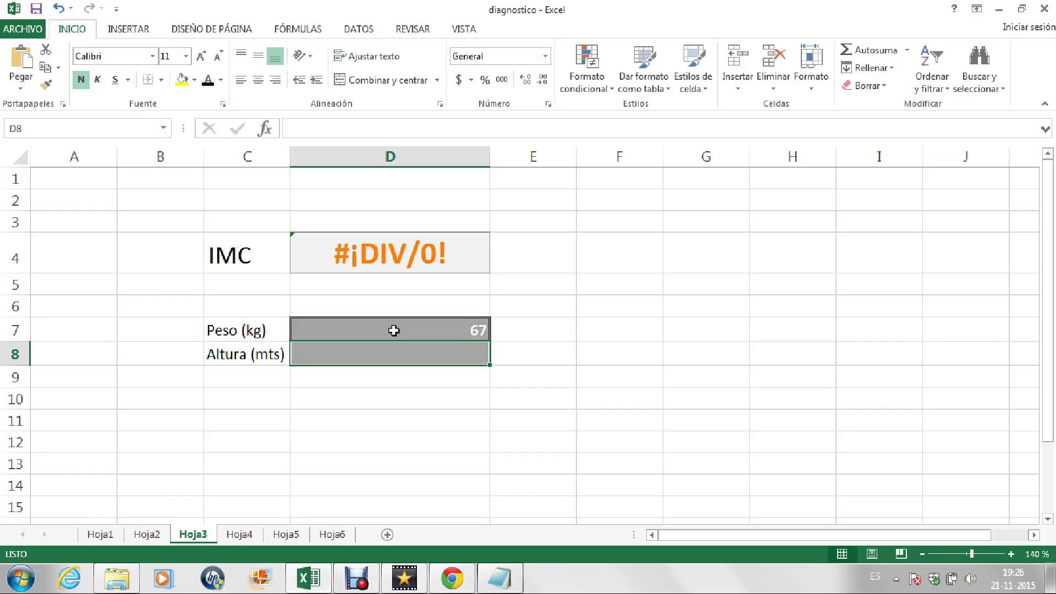
type("1,")
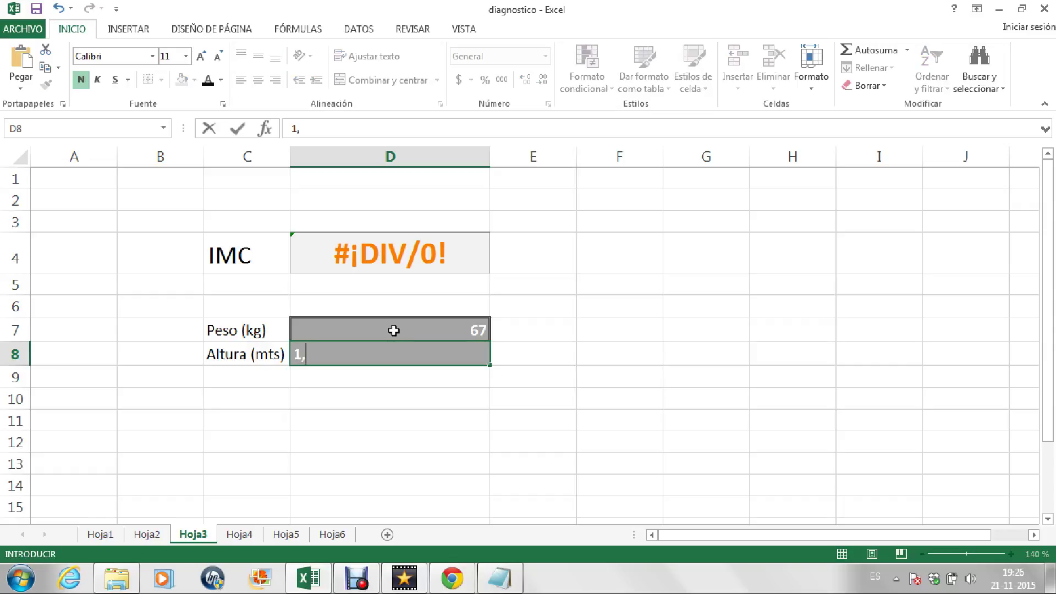
type("53")
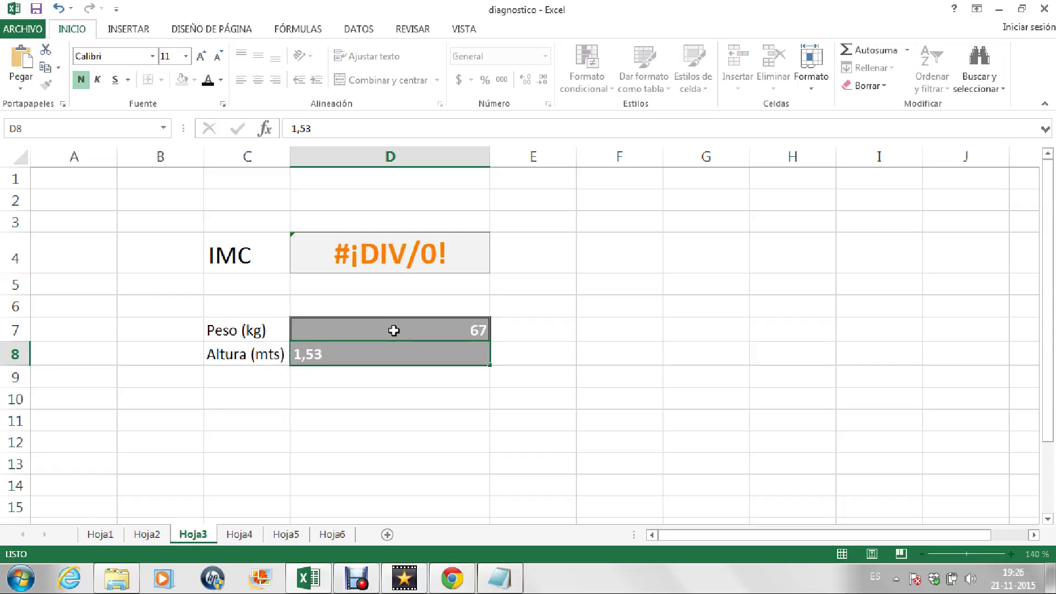
key("Return")
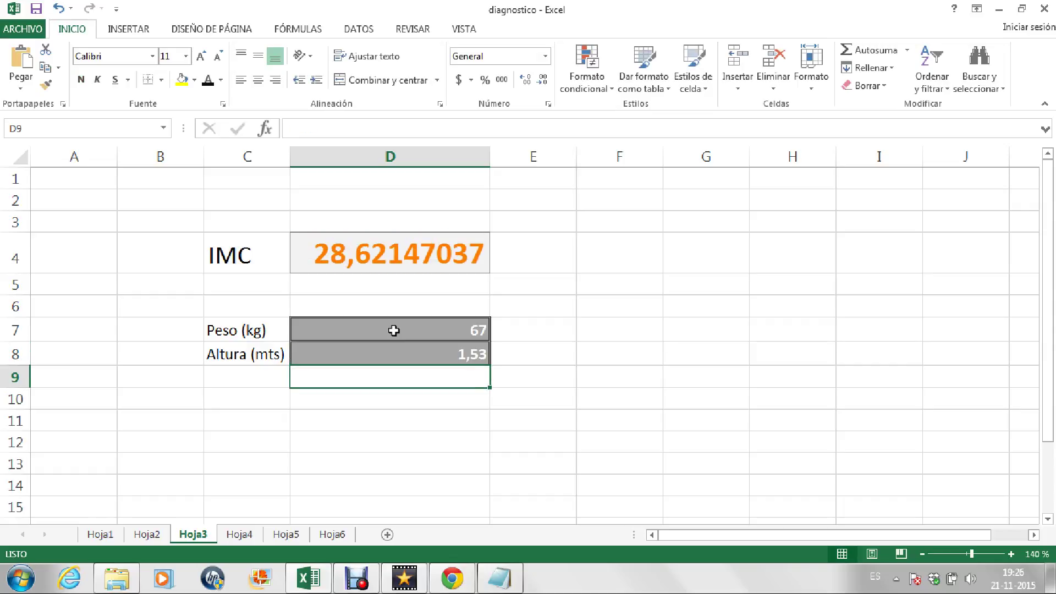
left_click(403, 253)
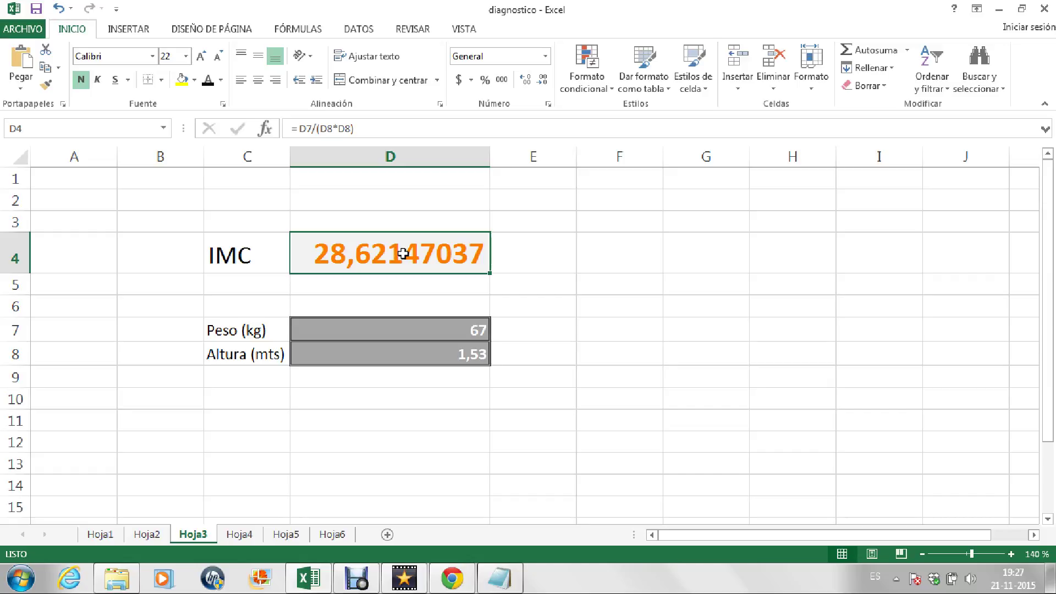
left_click(539, 357)
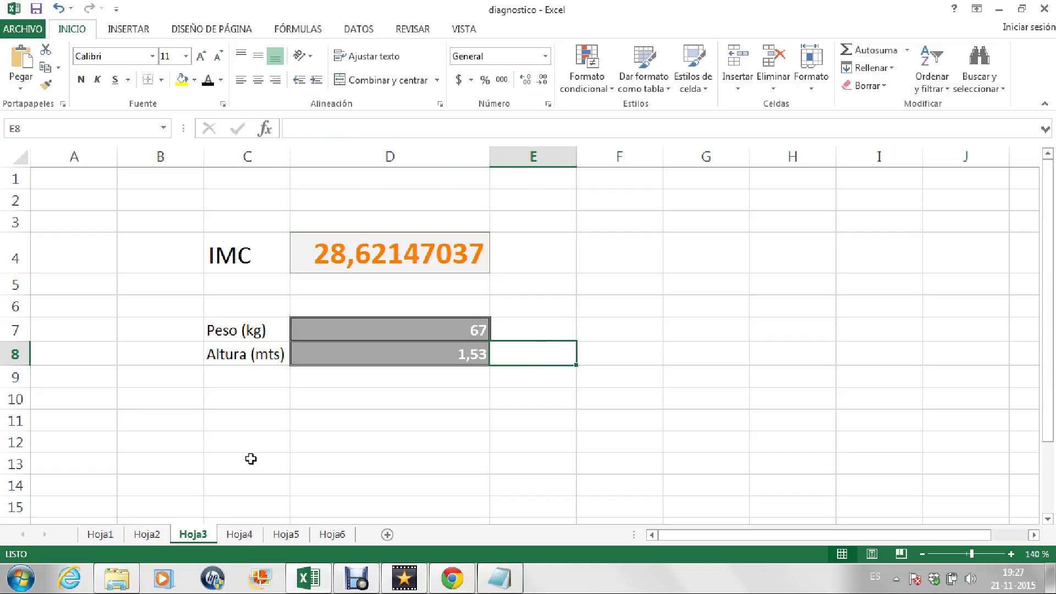
Clear the weight and height values from D7 and D8
left_click(378, 329)
key("Delete")
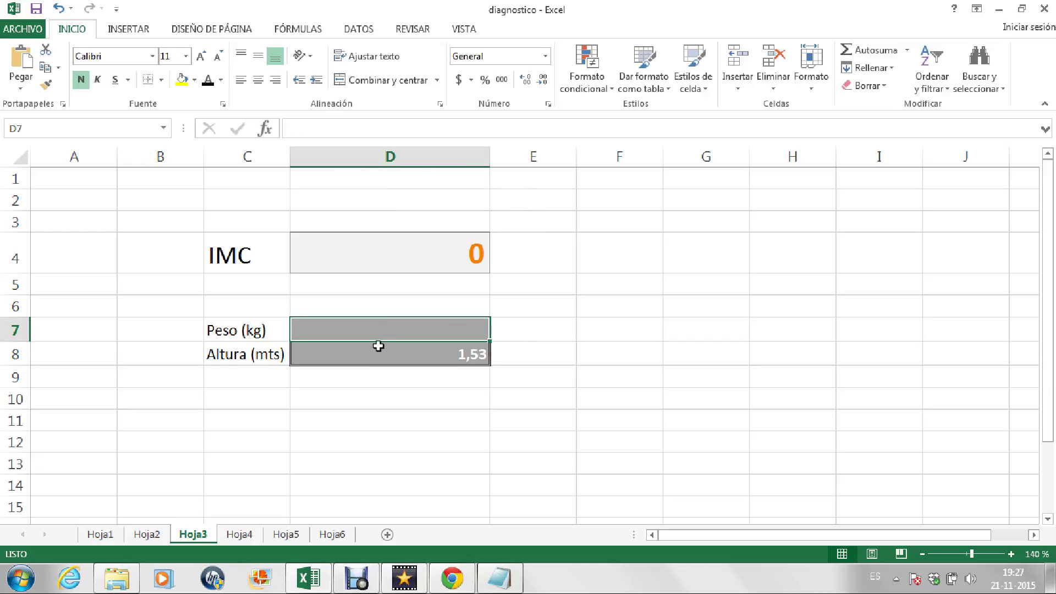
left_click(378, 354)
key("Delete")
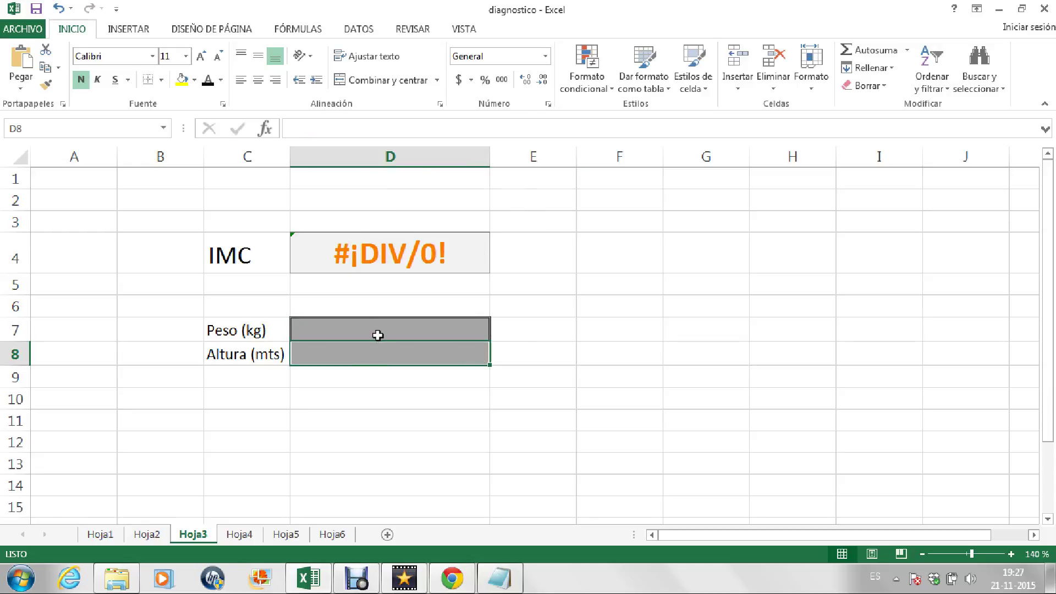
Define the name peso_k for the weight cell D7 with workbook scope
left_click(378, 331)
right_click(378, 331)
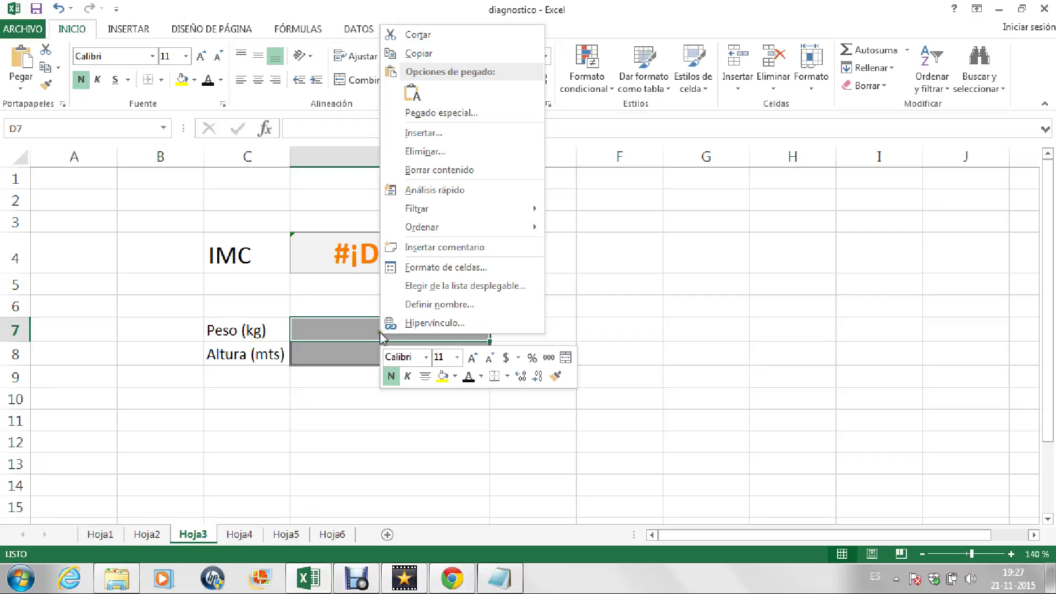
left_click(419, 304)
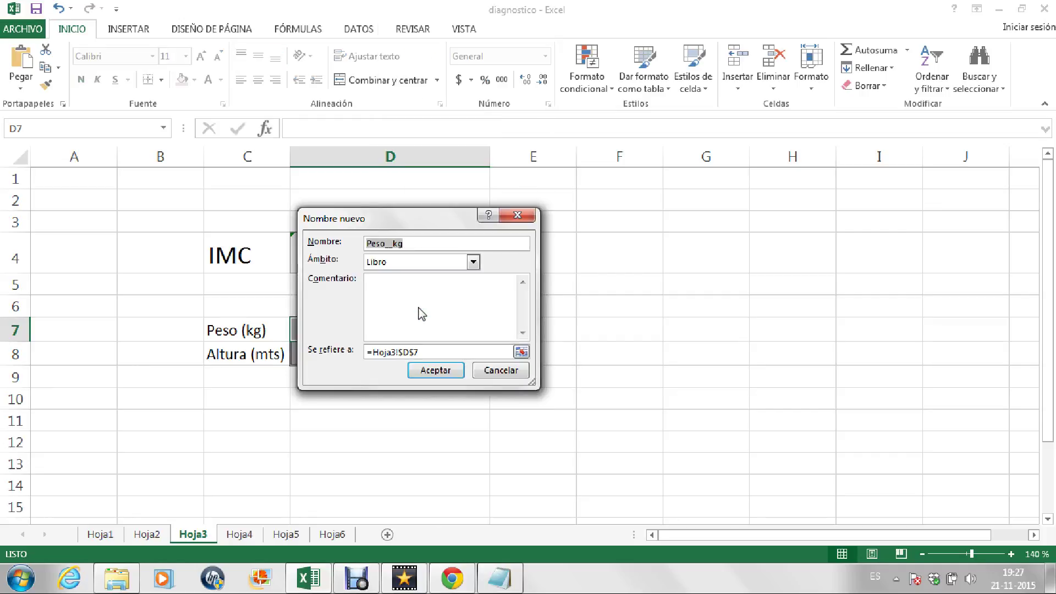
type("peso_k")
key("Return")
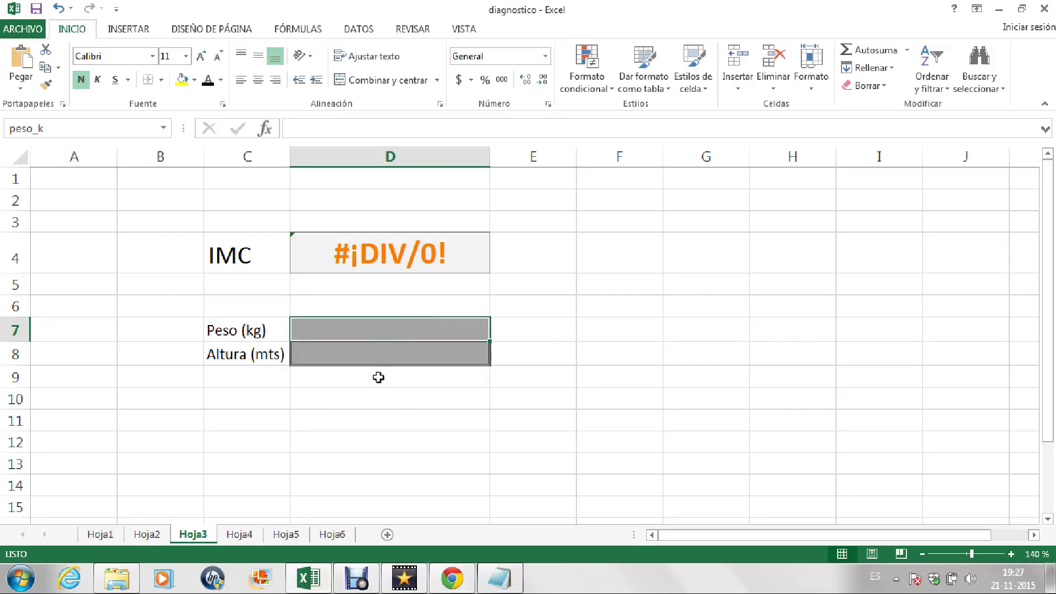
Define the name altura_m for the height cell D8 with workbook scope, and check the name assigned to D7
left_click(382, 352)
right_click(381, 353)
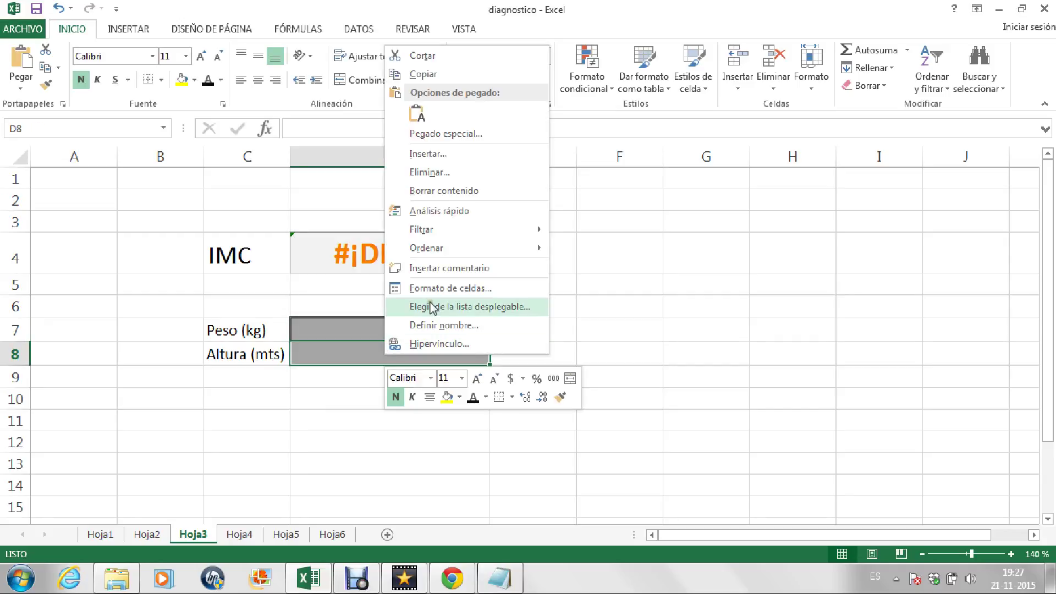
left_click(433, 327)
type("al")
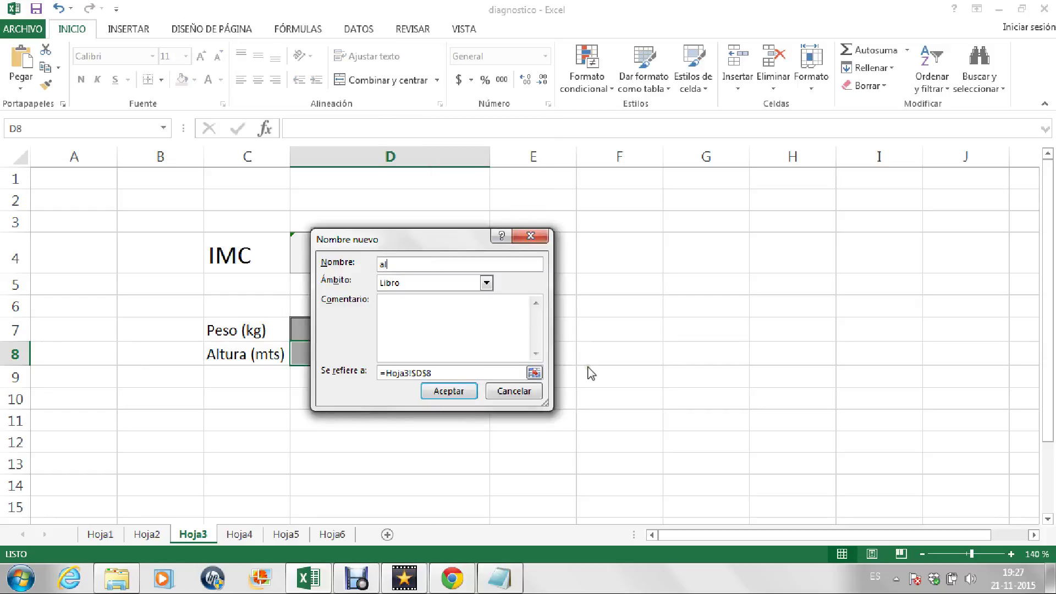
type("tura_m")
key("Return")
left_click(446, 329)
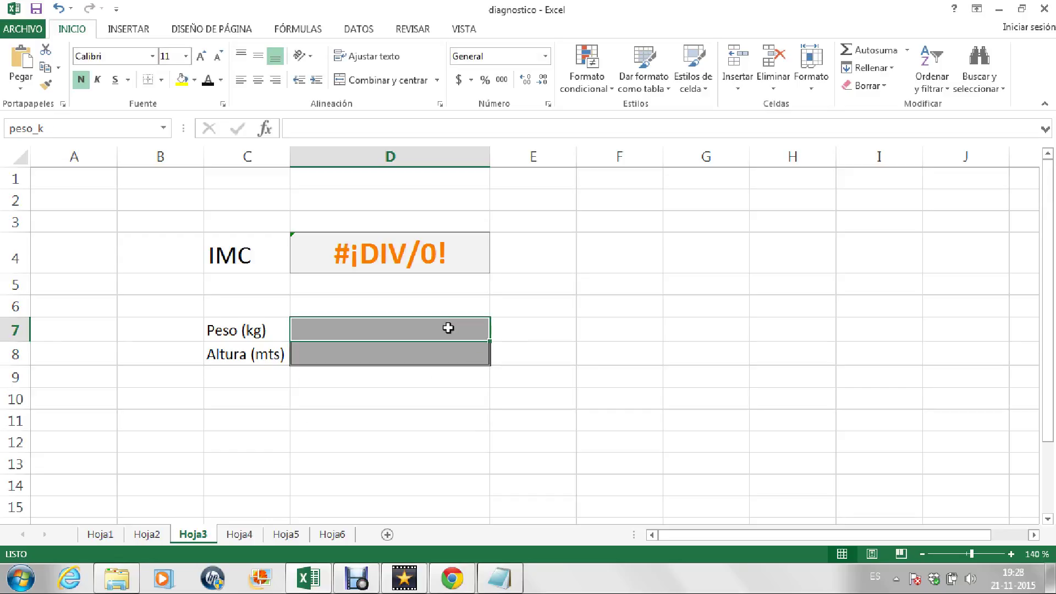
Replace the cell references in the IMC formula in D4 with the name peso
left_click(435, 262)
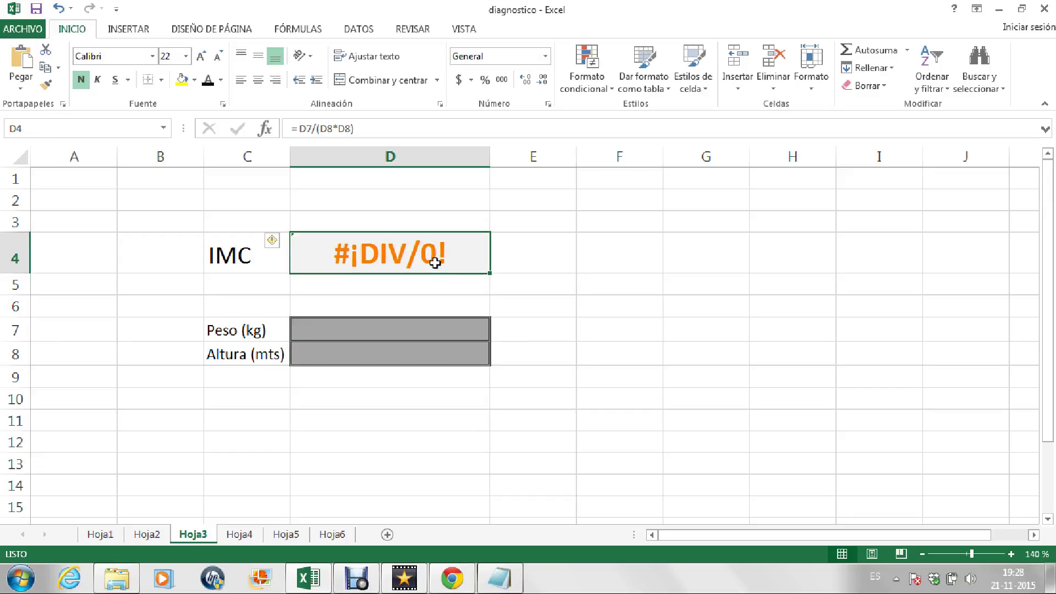
left_click_drag(300, 129, 618, 160)
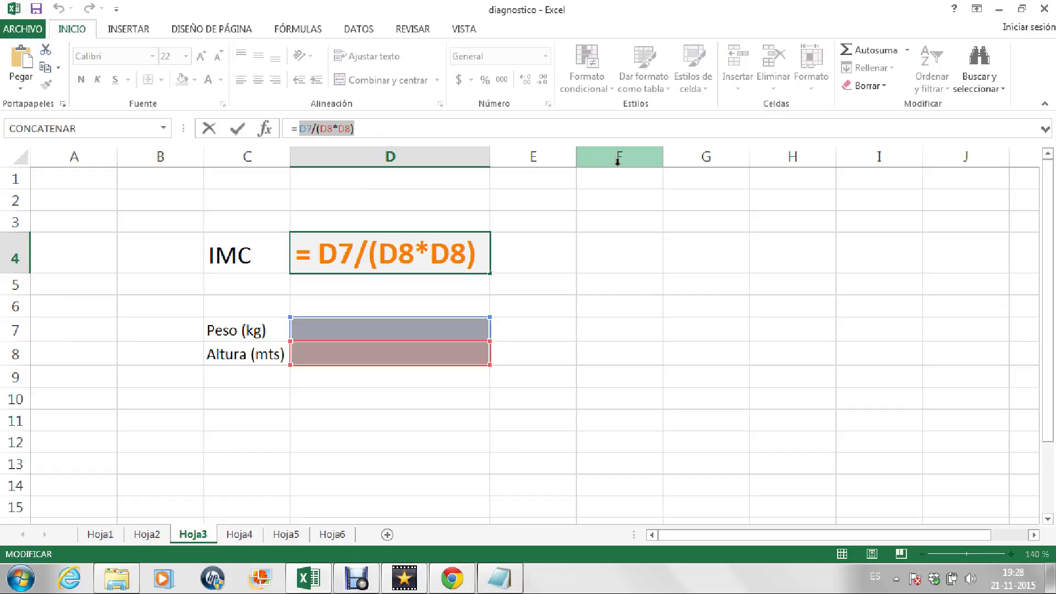
key("Delete")
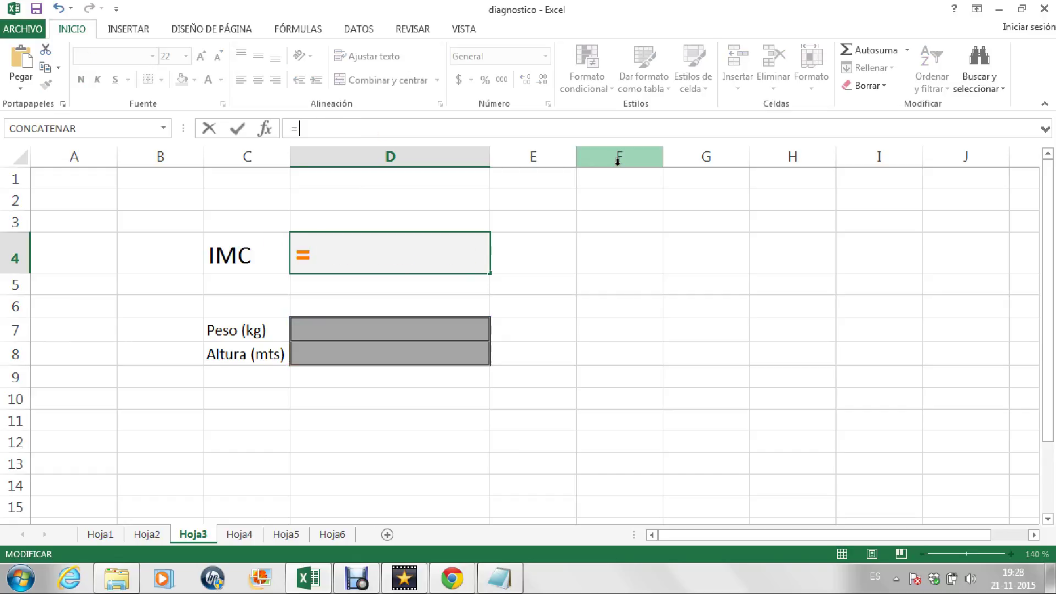
type("peso")
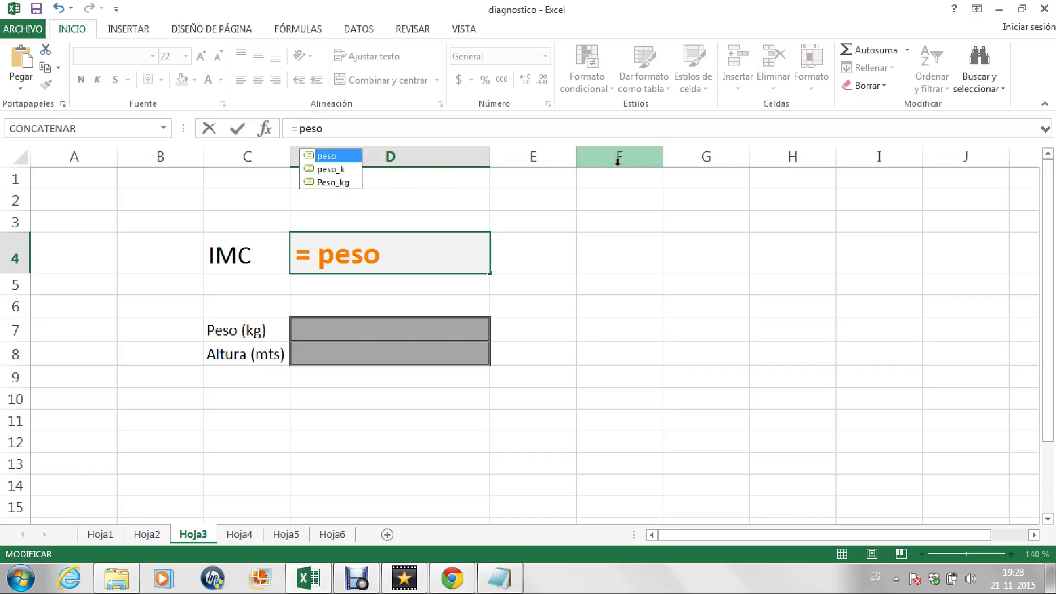
key("Return")
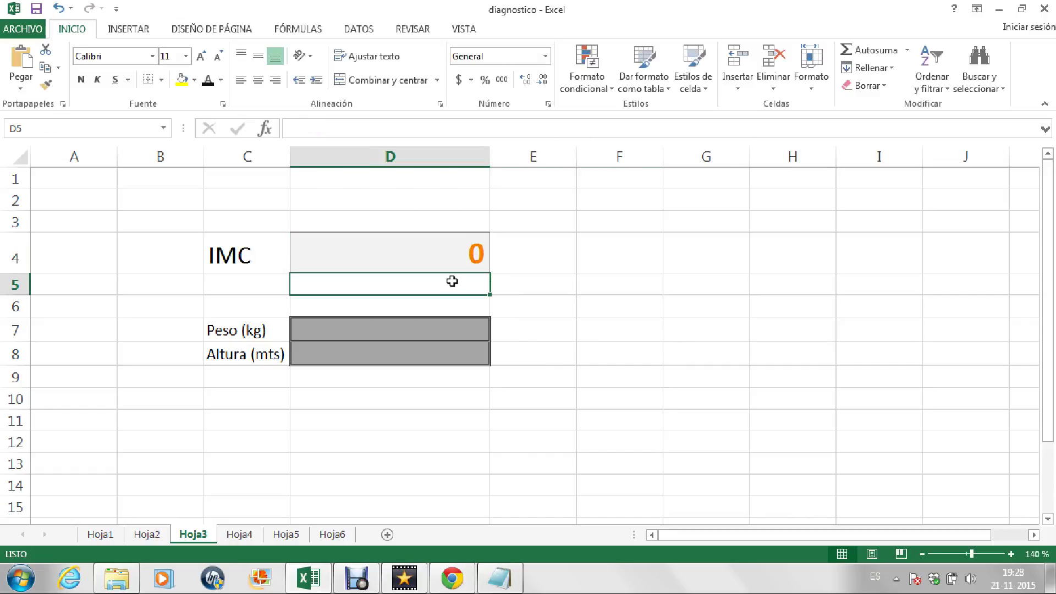
Extend the IMC formula in D4 with the name peso_k followed by the bracketed product (altura_m*altura_m)
left_click(453, 266)
left_click(390, 132)
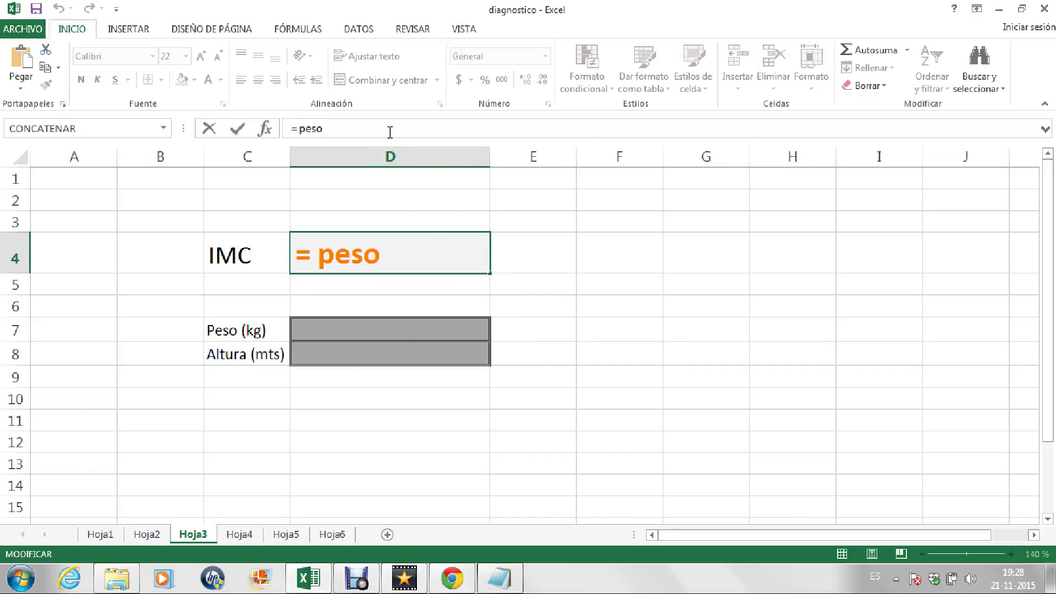
type("_k")
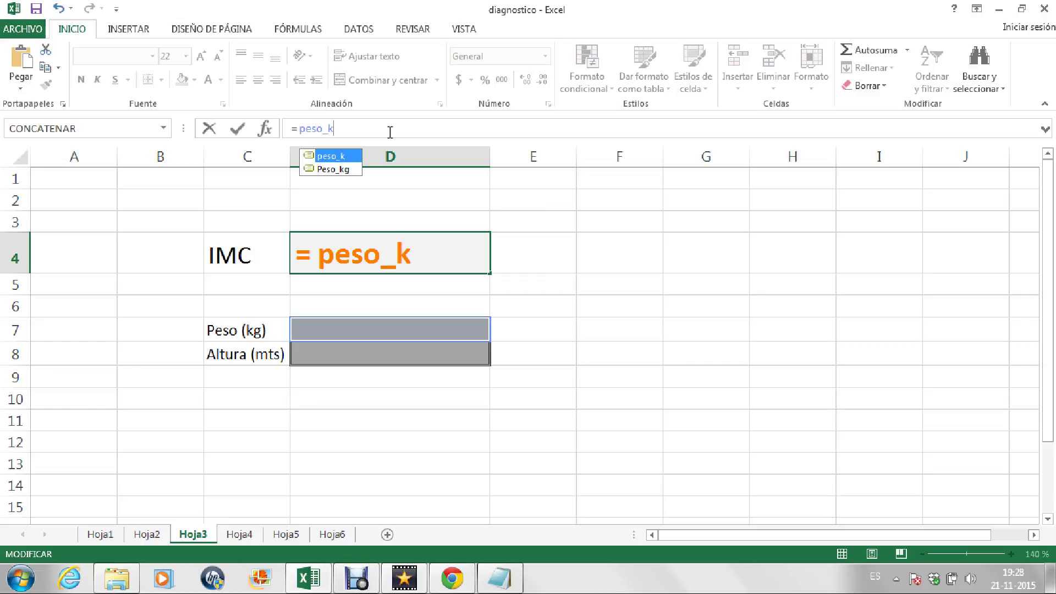
type("(al")
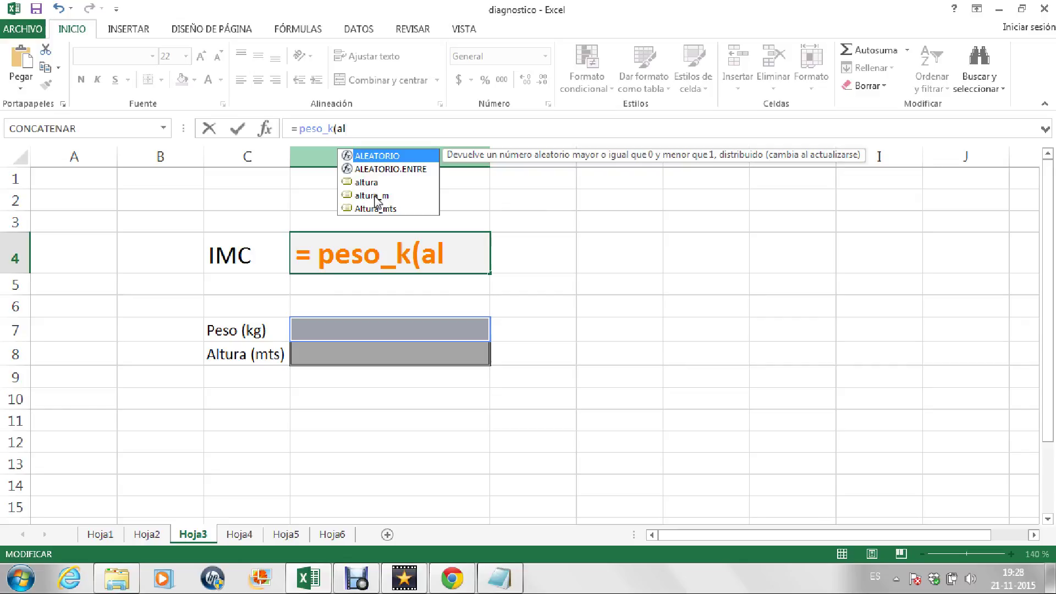
type("tura_m*altura")
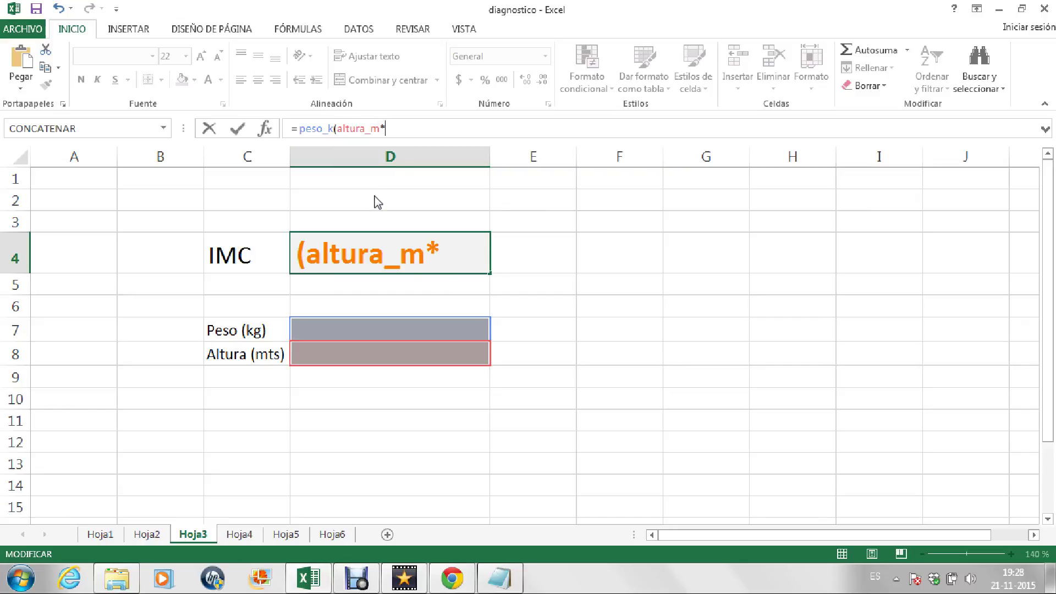
type("_m)")
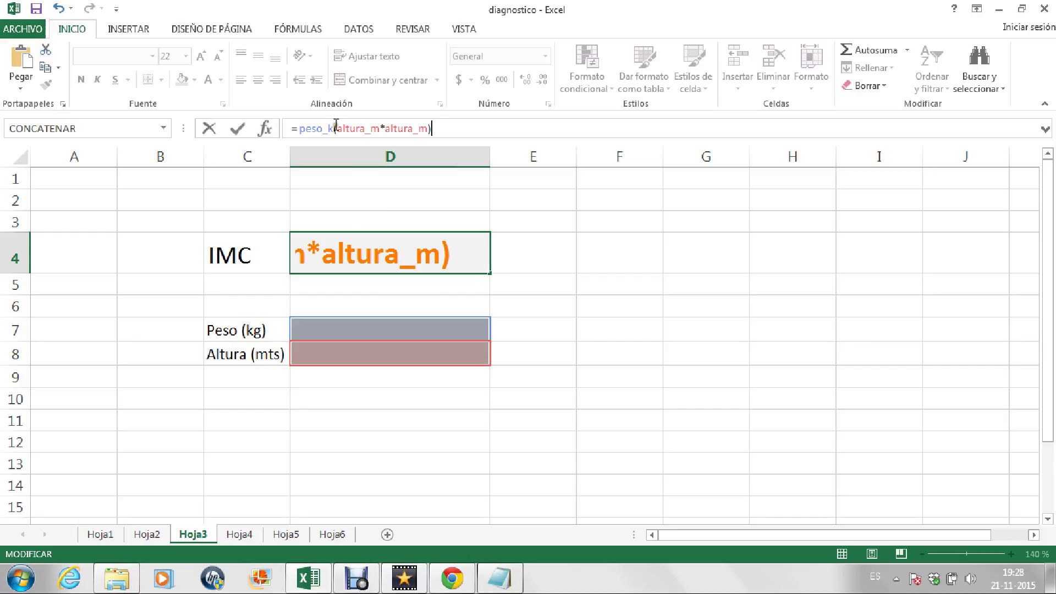
Insert the missing division sign between peso_k and the bracketed product in the D4 formula, and commit it
left_click_drag(333, 128, 358, 146)
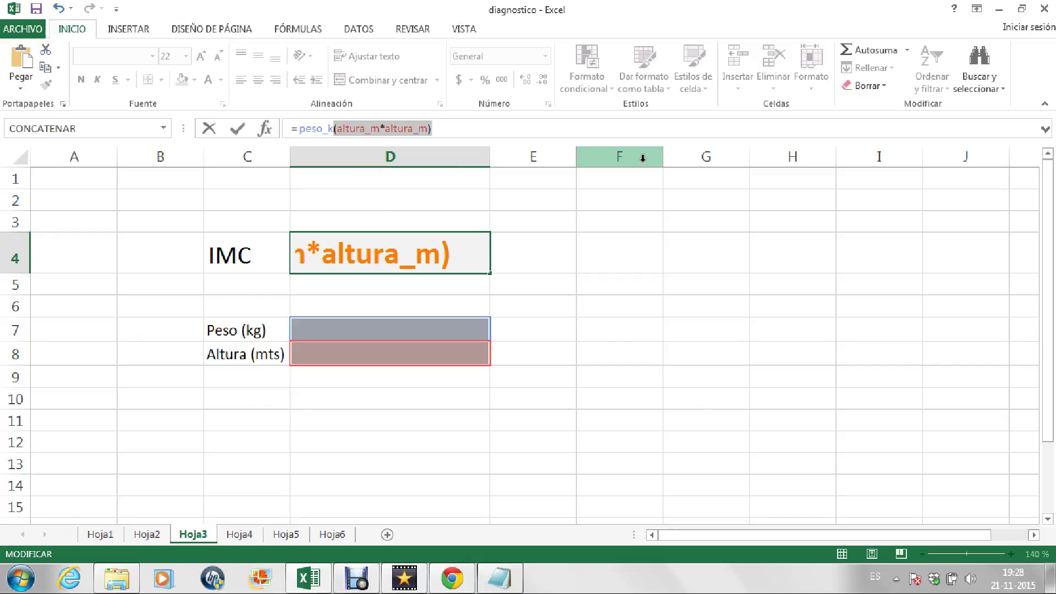
key("Left")
type("/")
key("BackSpace")
key("Left")
key("Left")
key("Left")
key("Left")
key("Left")
key("Left")
key("Left")
key("Left")
key("Left")
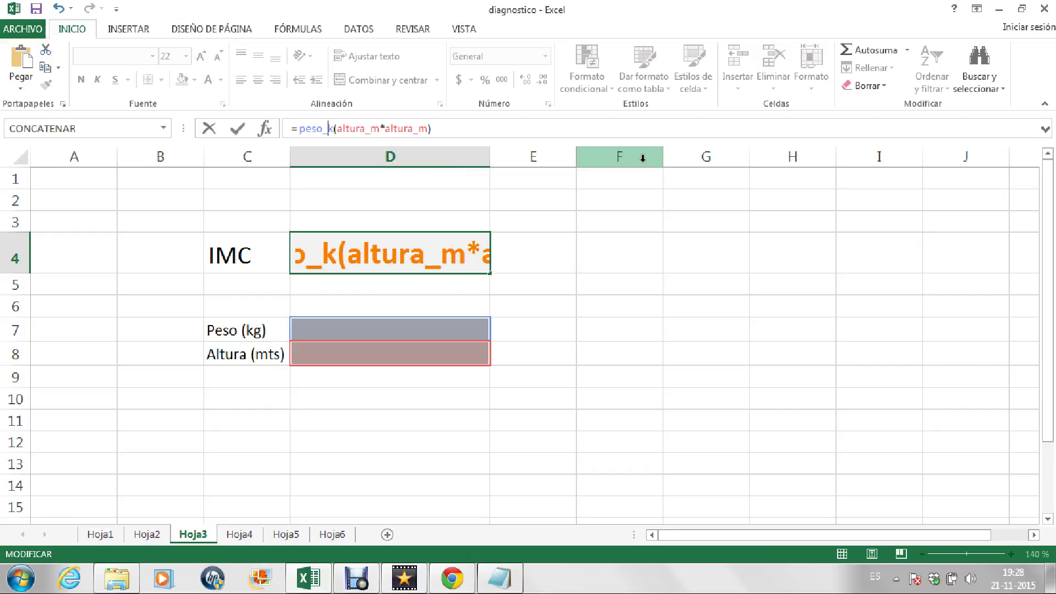
type("/")
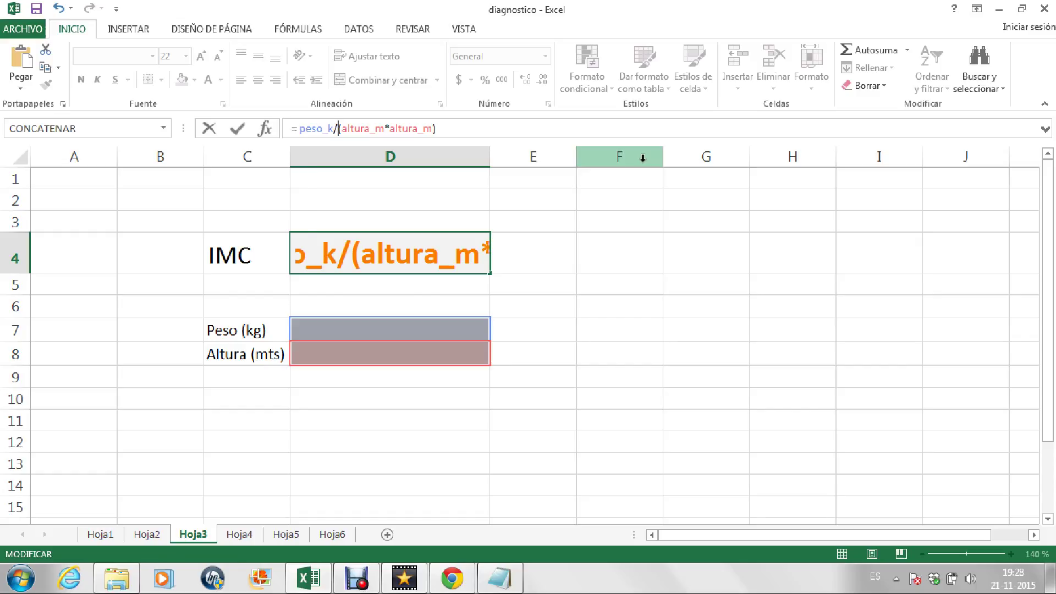
key("Return")
Enter a weight of 67 in D7 and a height of 1,53 in D8
key("Down")
key("Down")
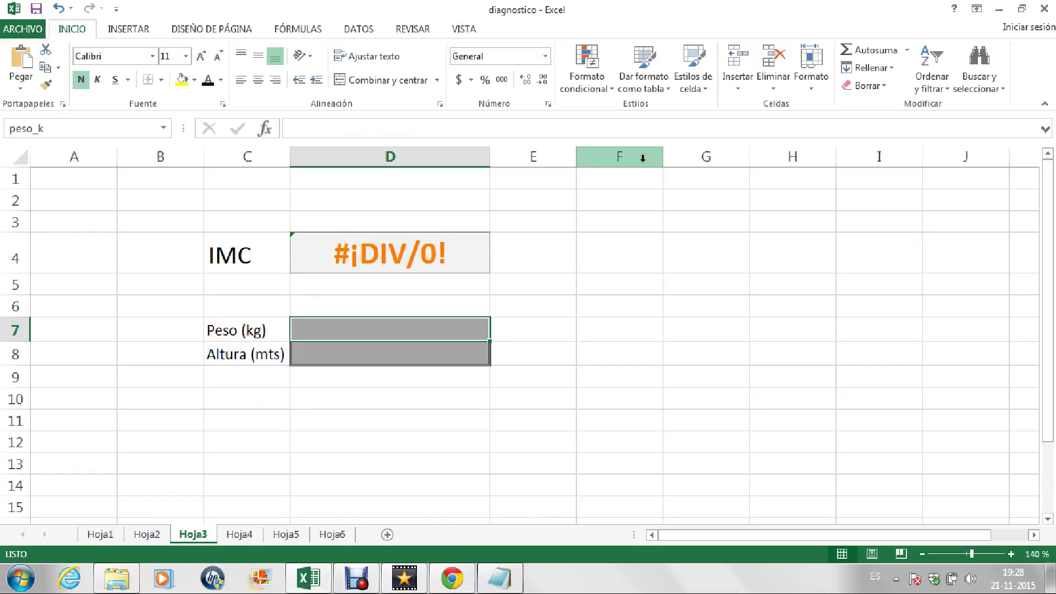
type("67")
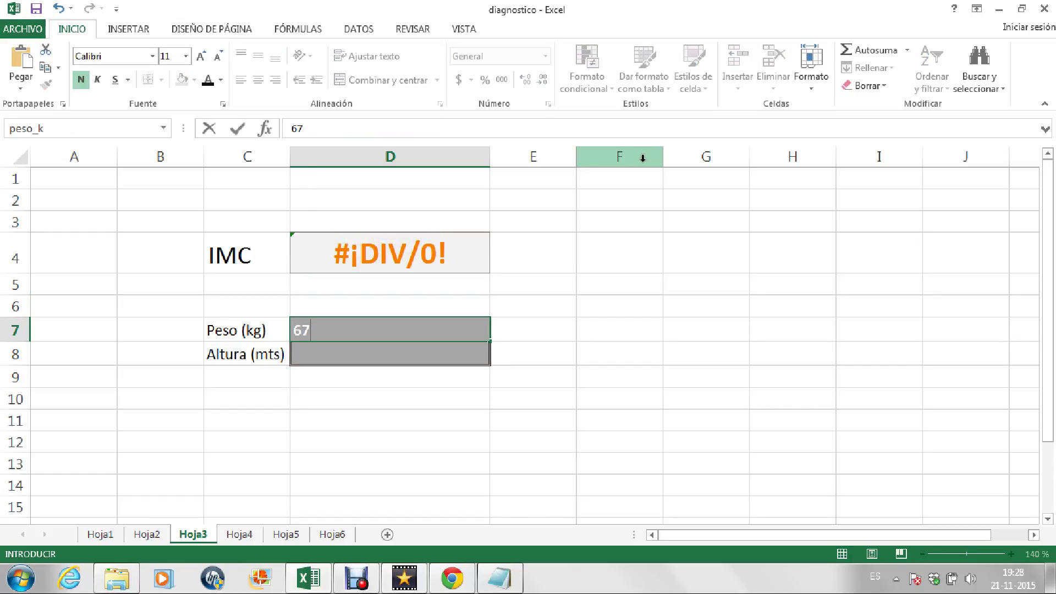
key("Return")
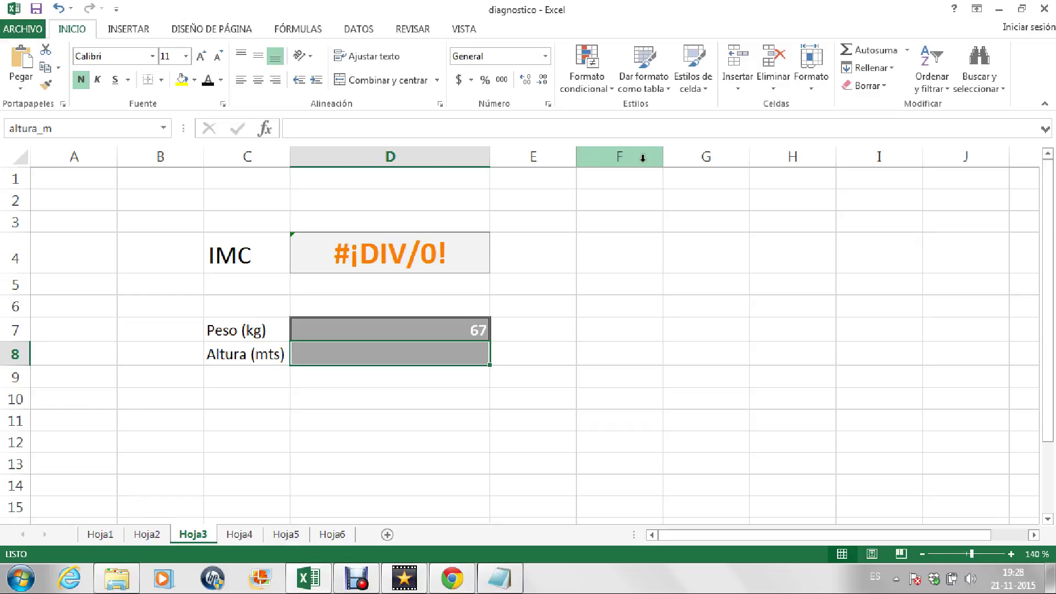
type("15")
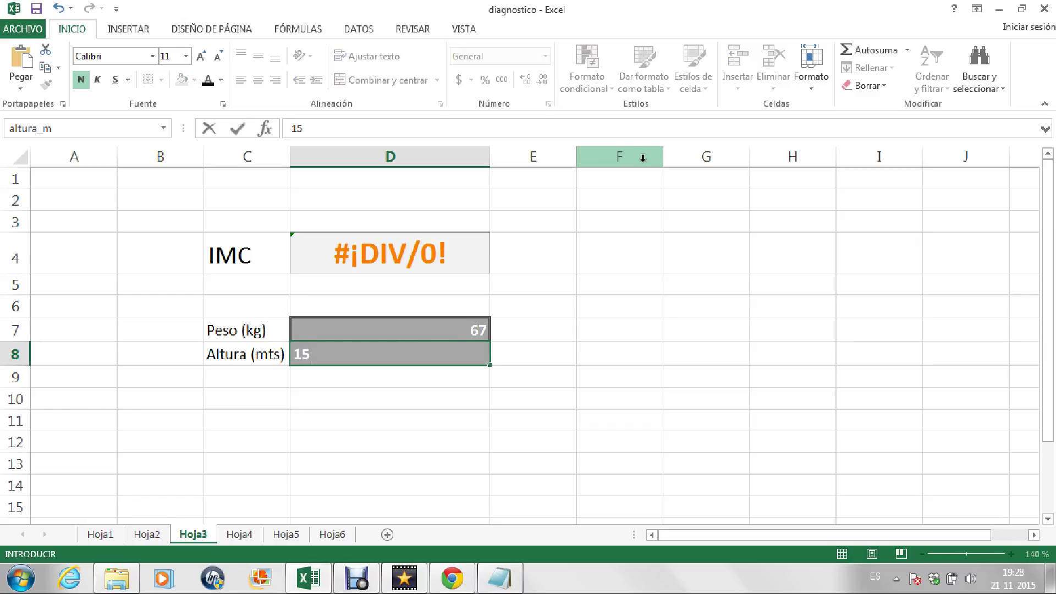
key("BackSpace")
type(",53")
key("Return")
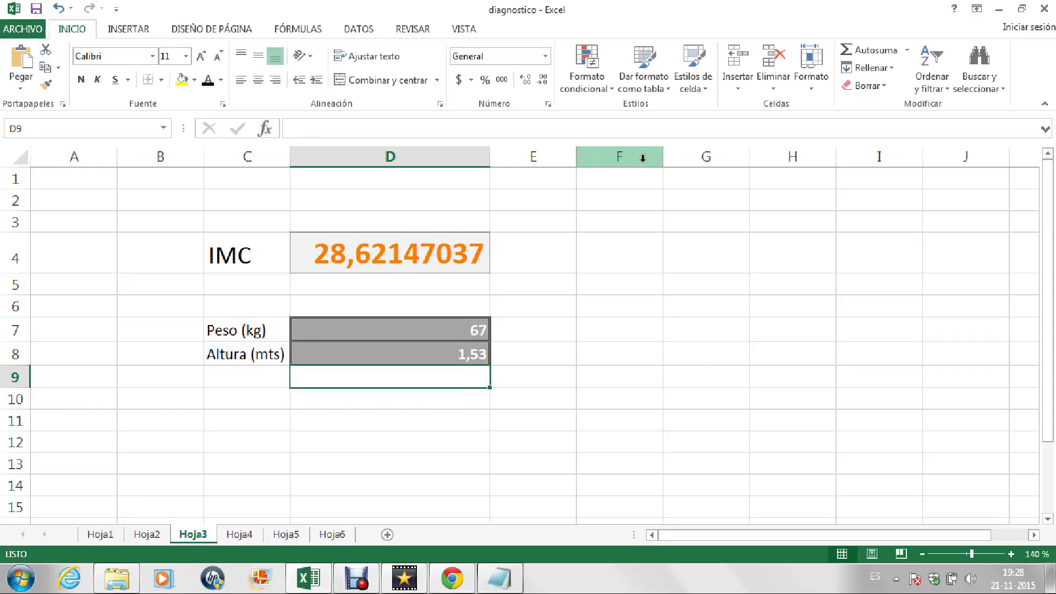
Check the IMC formula in D4, and set the height in D8 to 0
key("Up")
key("Up")
key("Up")
key("Up")
key("Up")
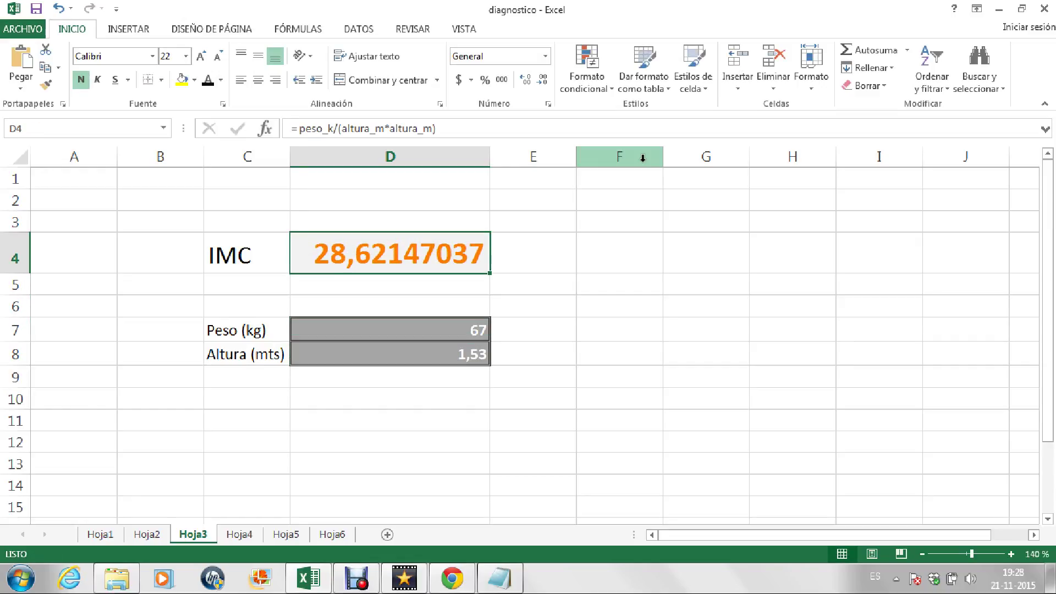
key("Down")
key("Down")
key("Down")
key("Down")
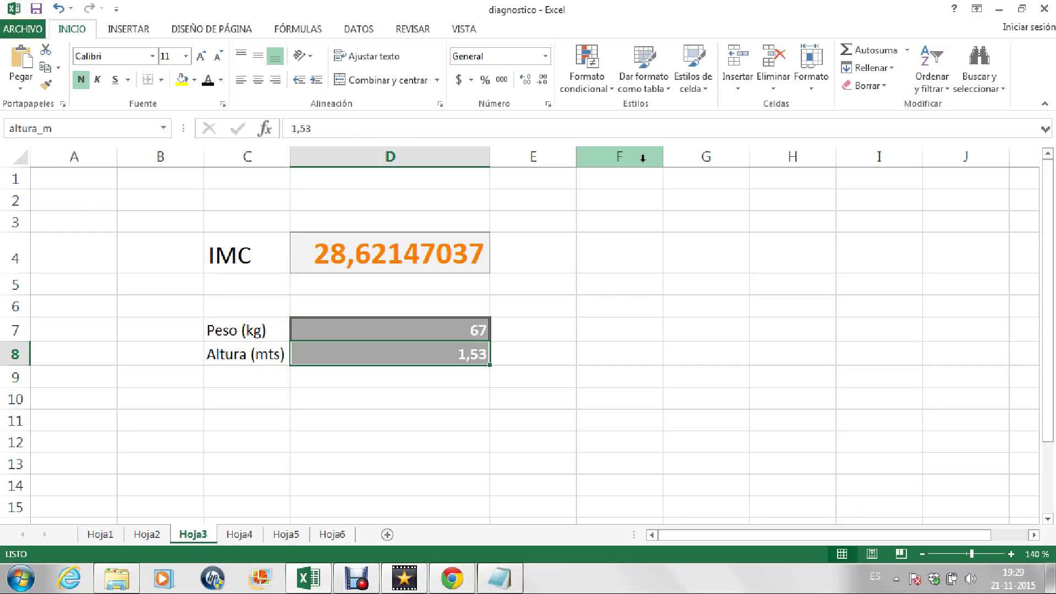
type("0")
key("Return")
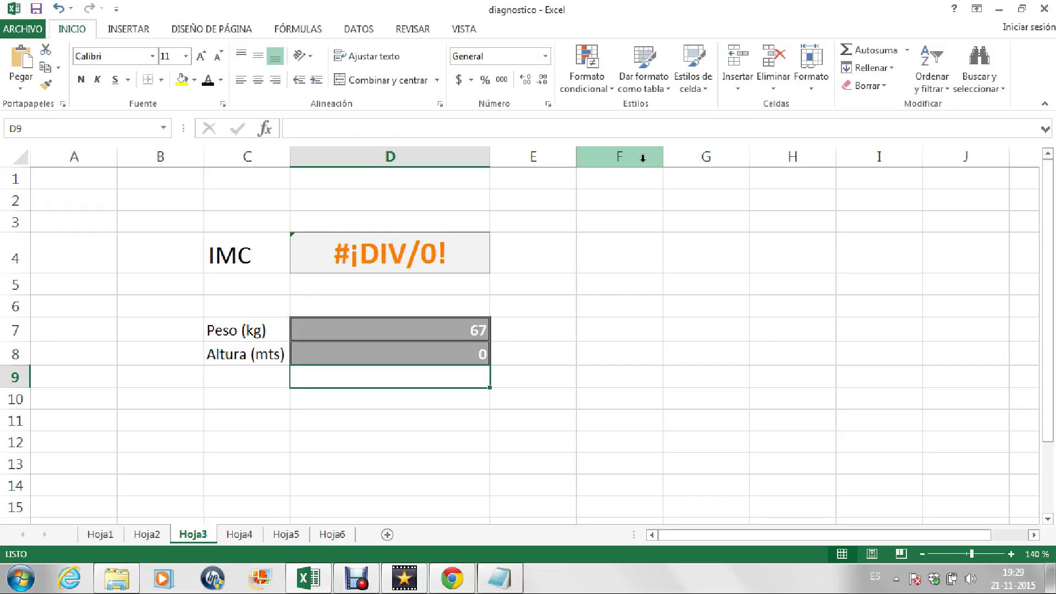
Wrap the D4 formula in SI.ERROR with the message "Error en la entrada de datos", and widen column D to fit the message
left_click(423, 264)
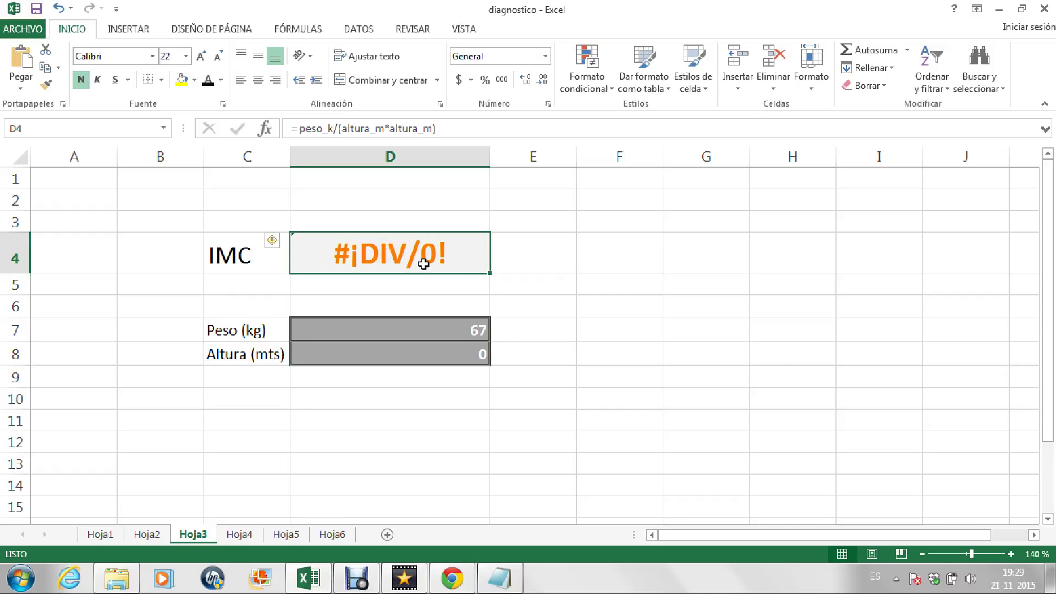
left_click(297, 128)
type("si.error")
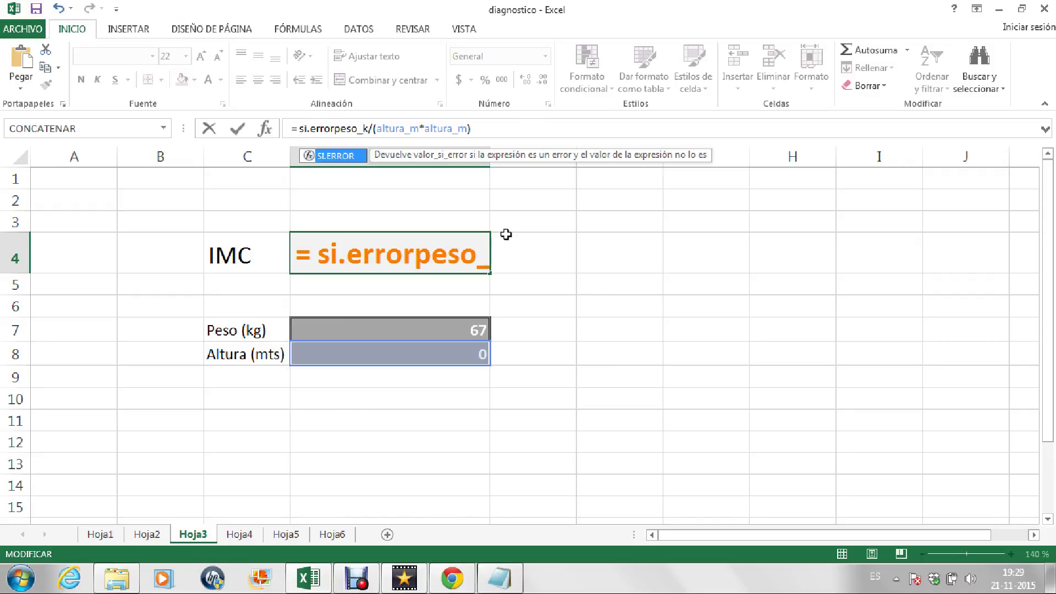
type("(")
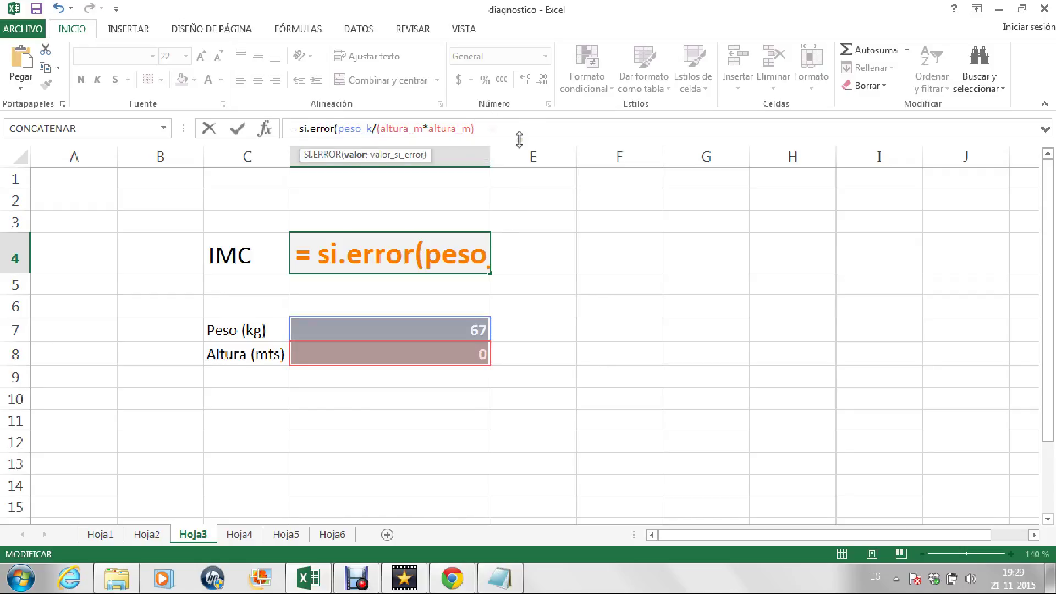
left_click(517, 135)
type(";")
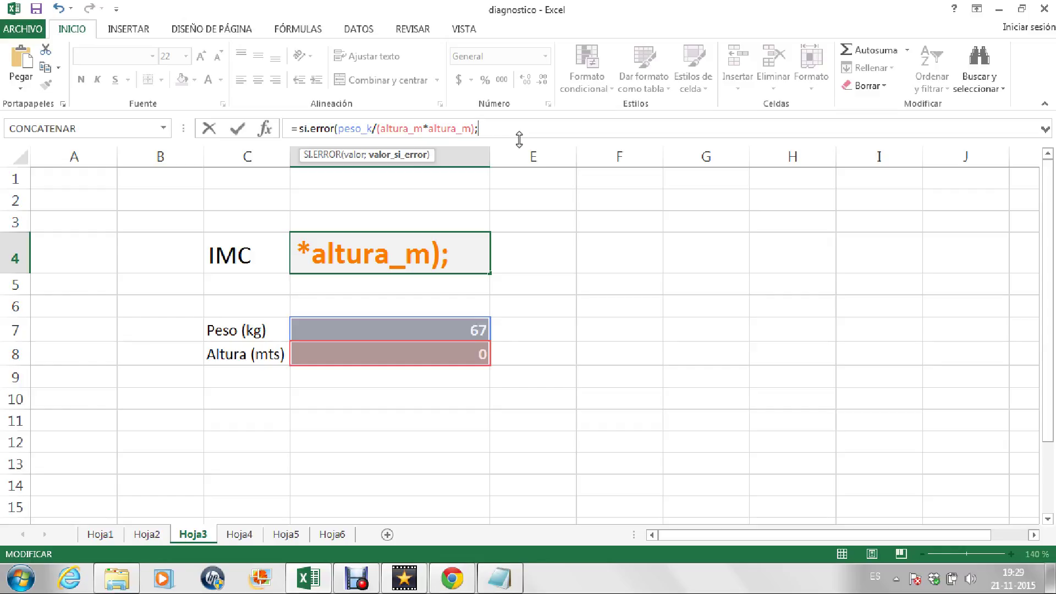
type("\"")
type("Error en la ")
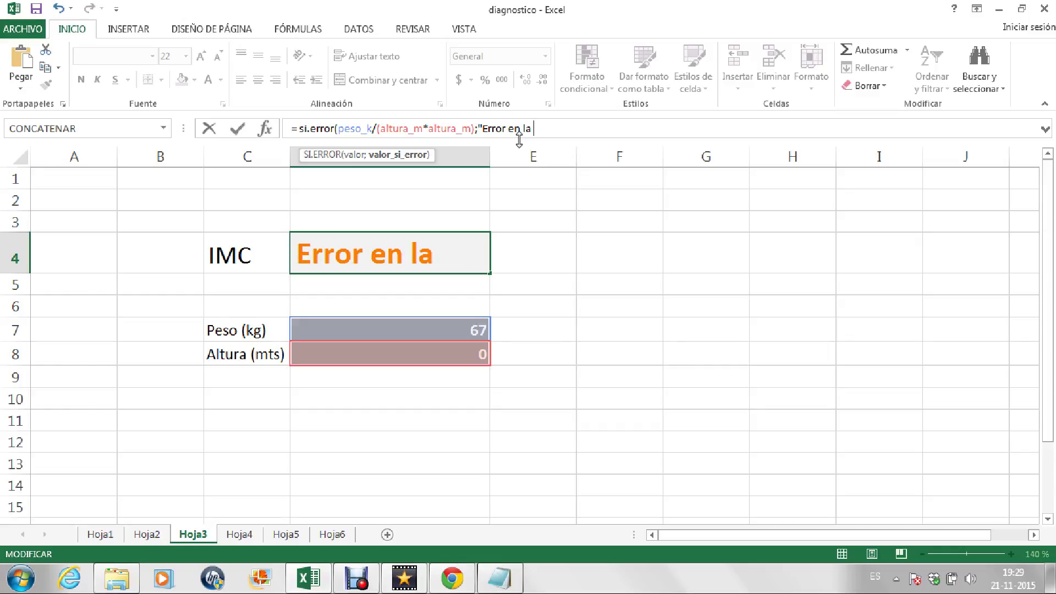
type("entrada de dato")
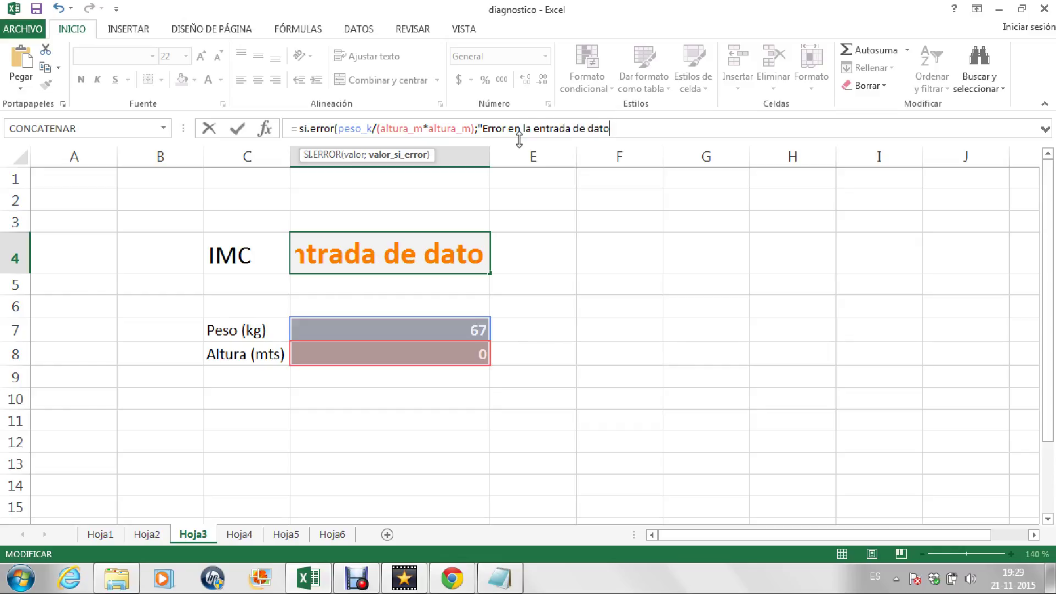
type("s\")")
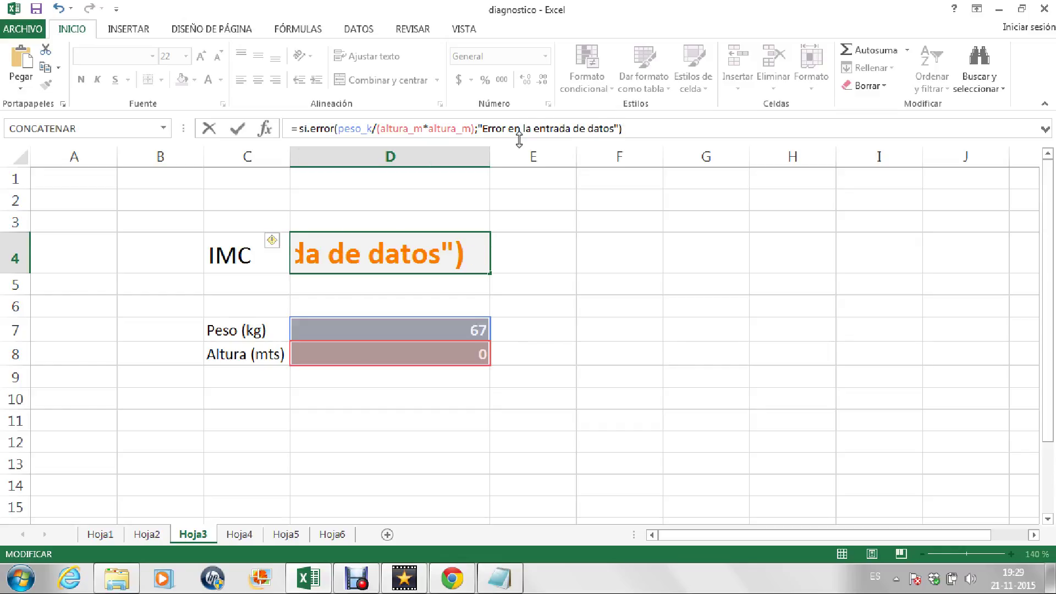
key("Return")
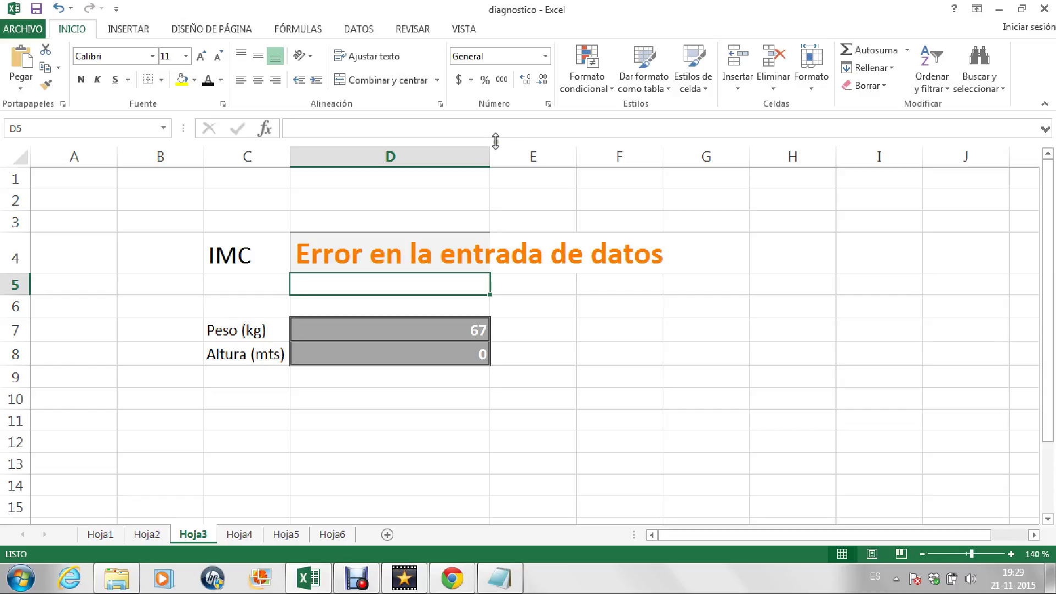
left_click_drag(490, 151, 687, 152)
Set the height in D8 to 1,60
left_click(539, 355)
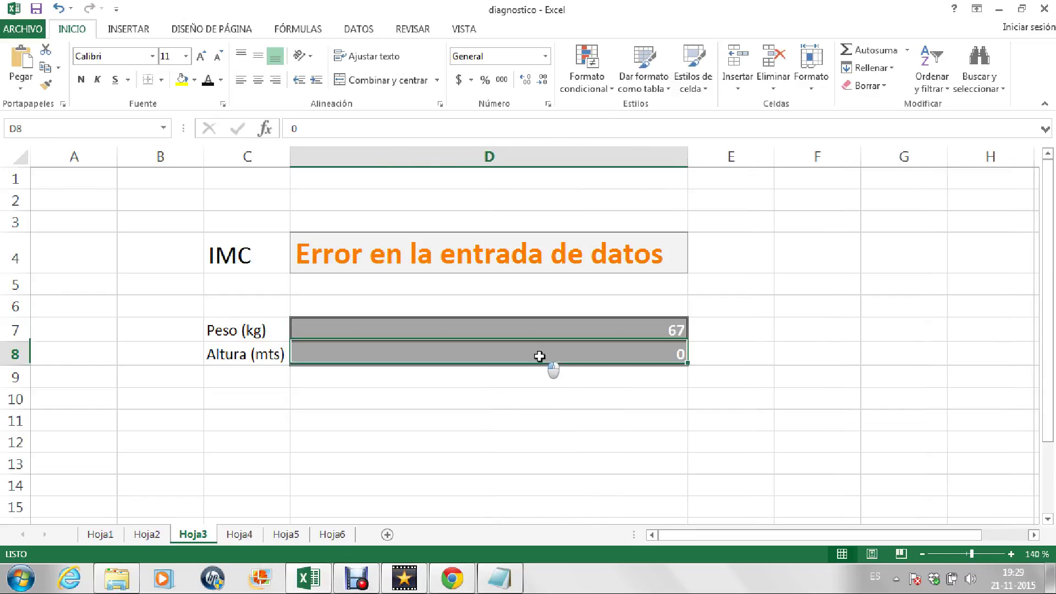
type("1,")
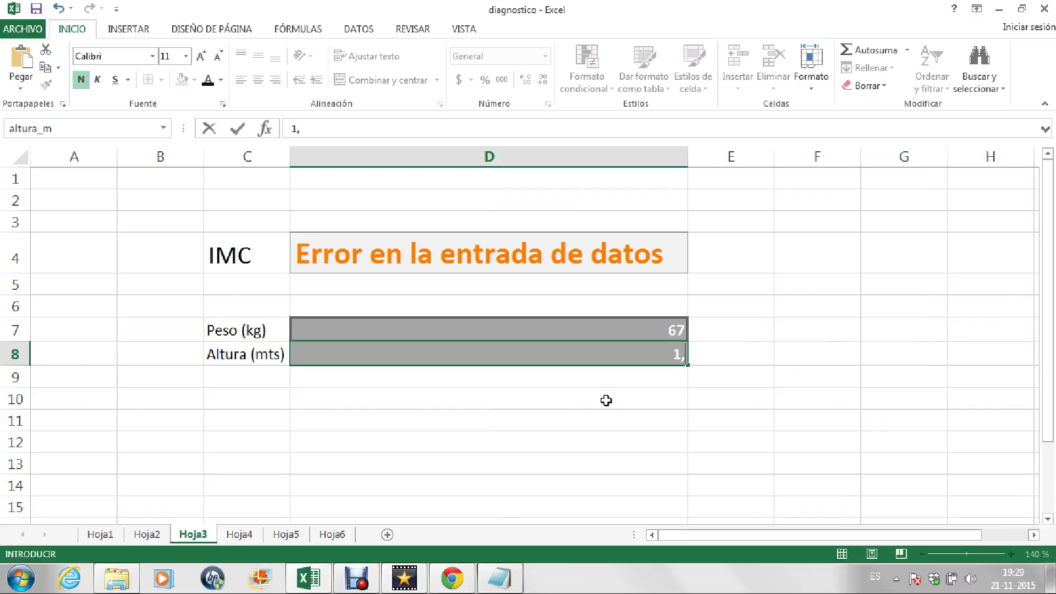
type("60")
key("Return")
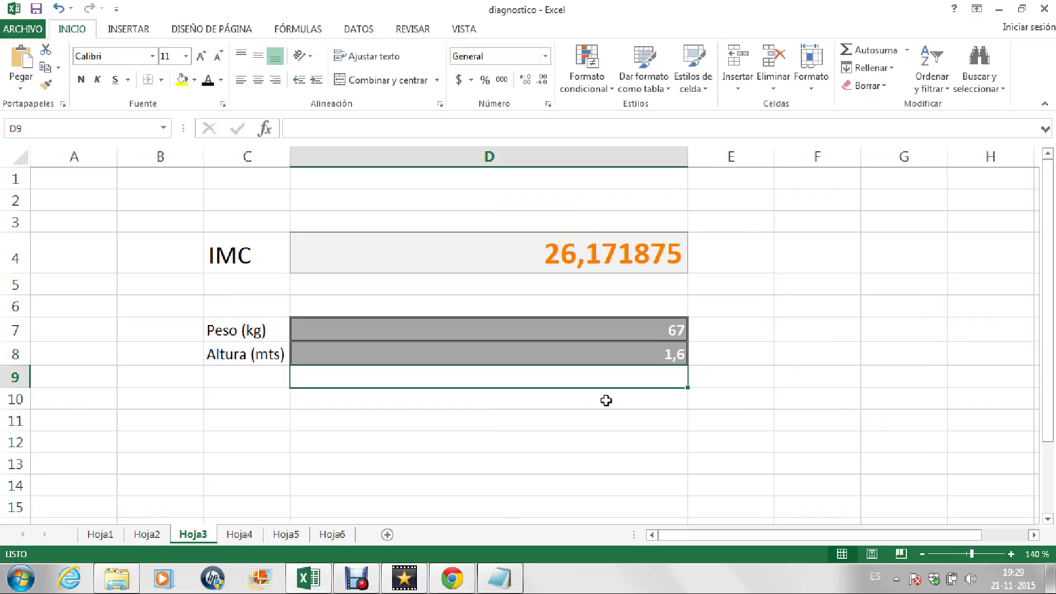
Review the named weight and height cells D7 and D8 and the SI.ERROR formula in D4
key("Up")
key("Up")
key("Down")
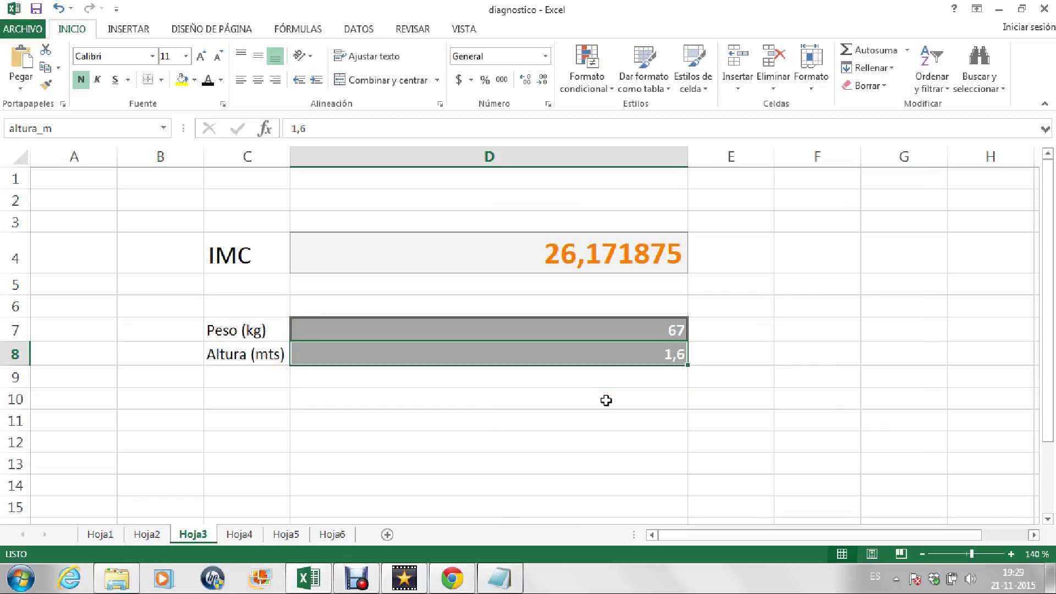
key("Up")
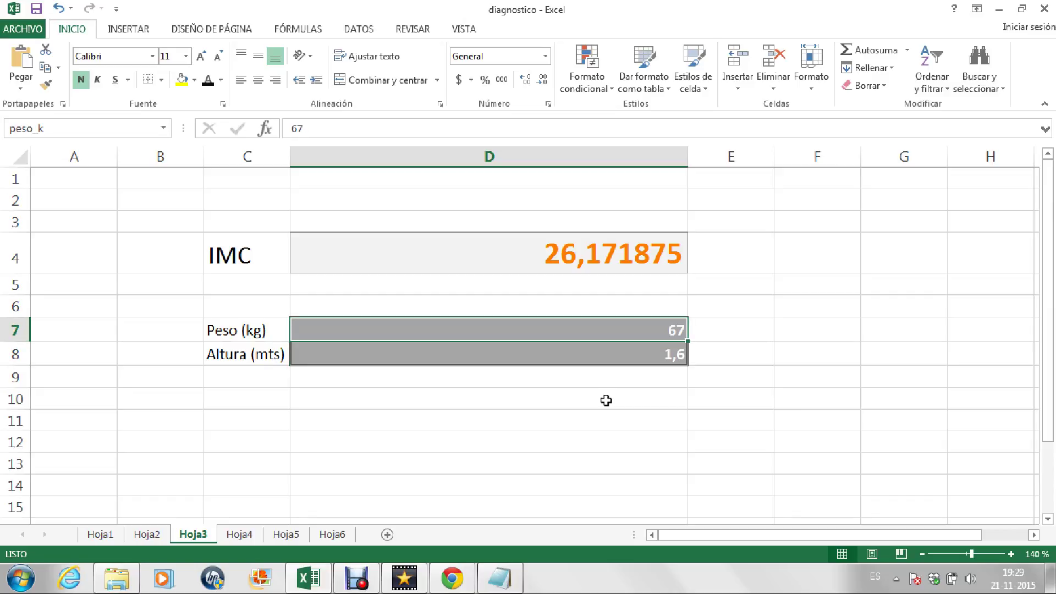
key("Up")
key("Up")
key("Up")
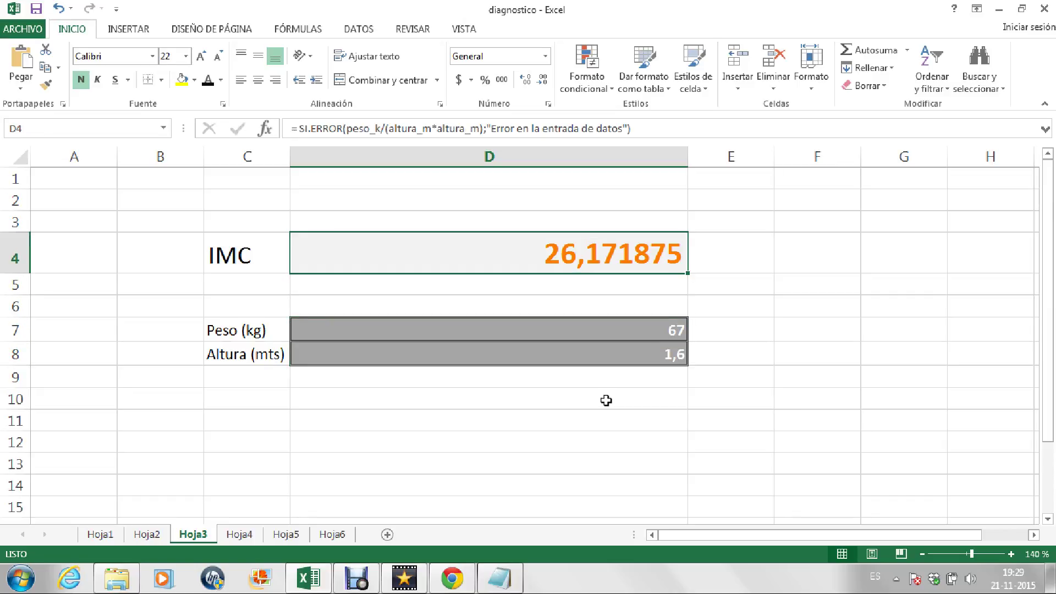
Set the height in D8 to 1,53
key("Down")
key("Down")
key("Down")
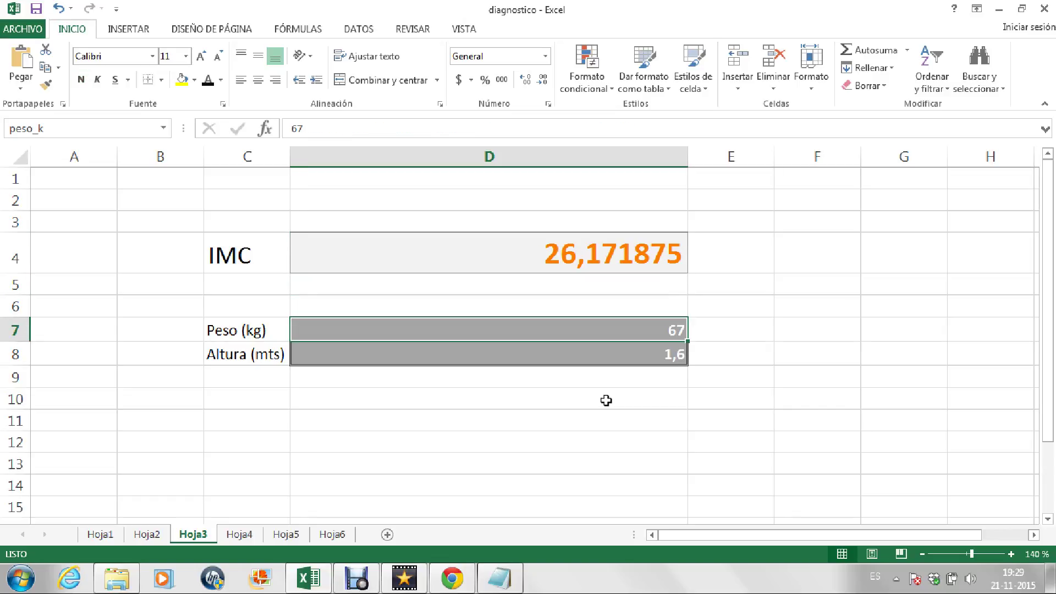
key("Down")
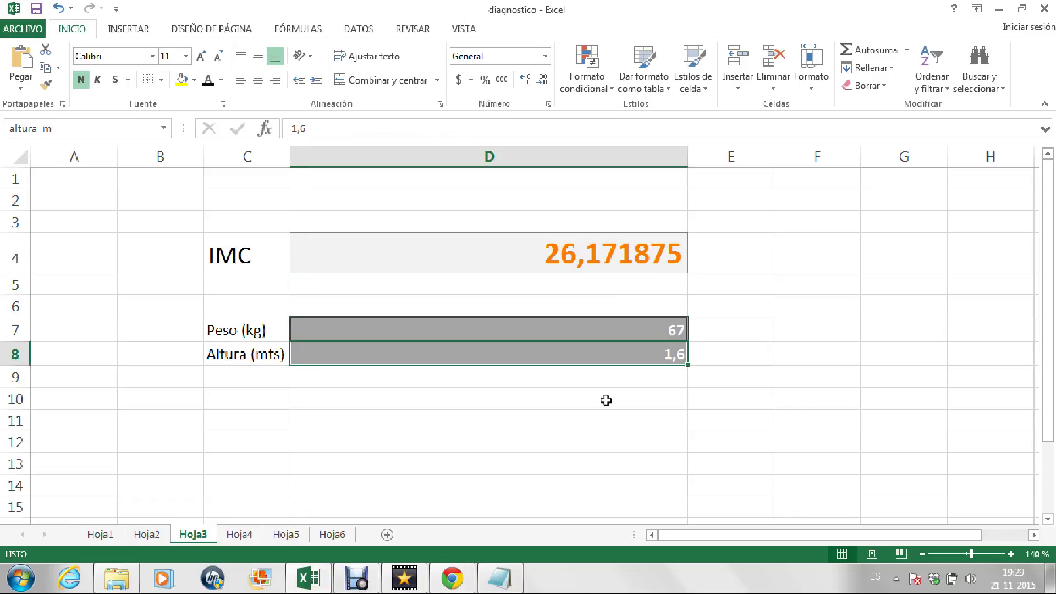
type("1,53")
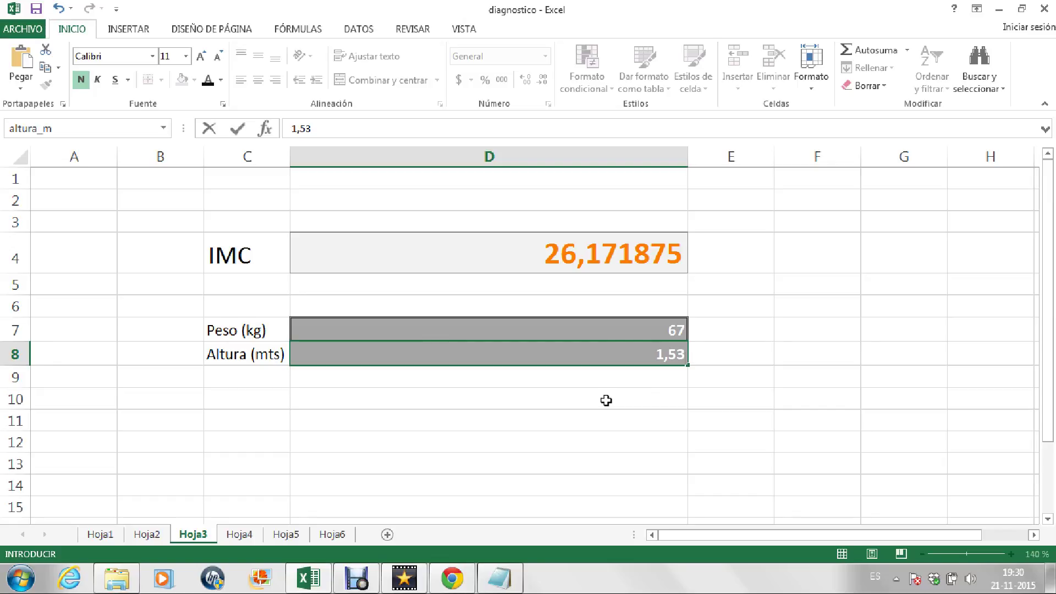
key("Return")
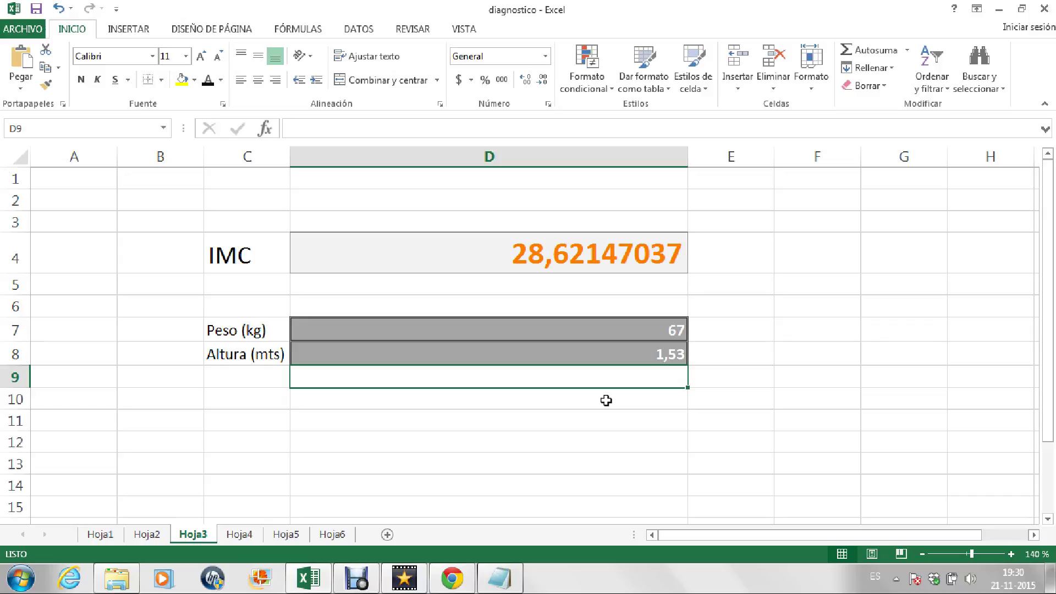
left_click(561, 392)
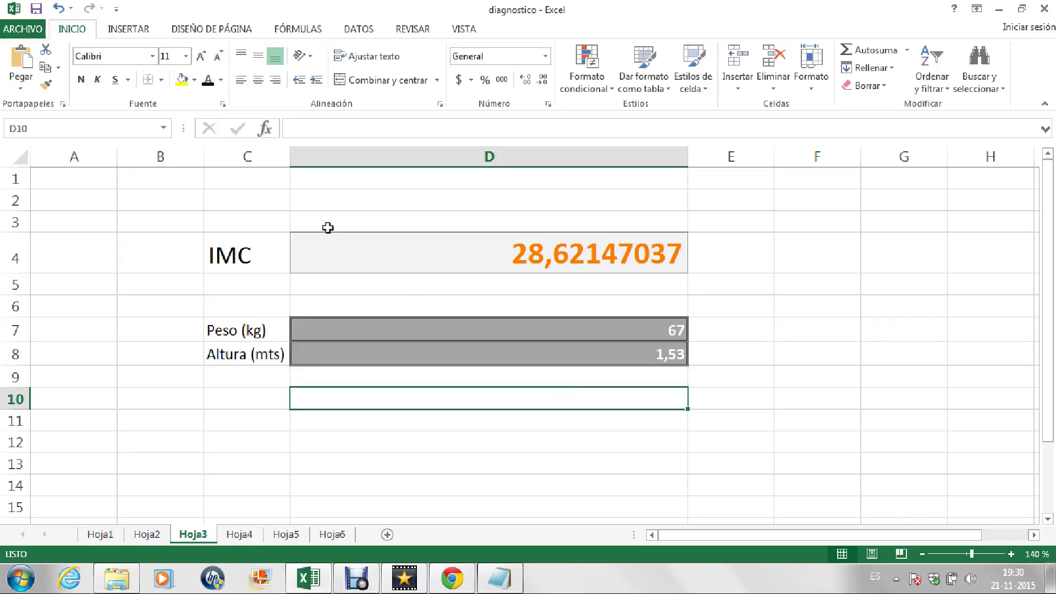
left_click(181, 417)
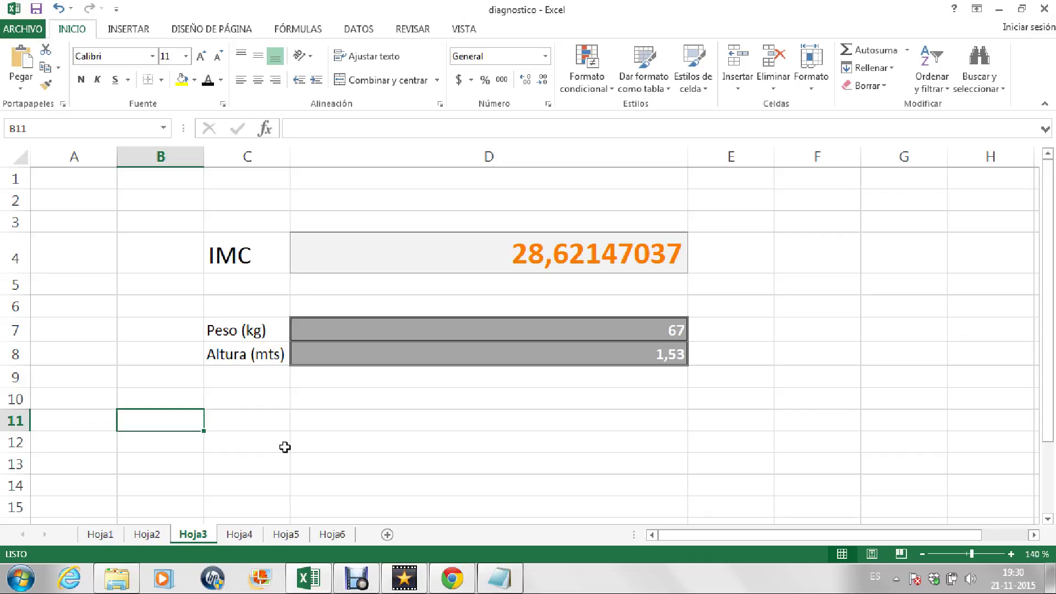
left_click(422, 253)
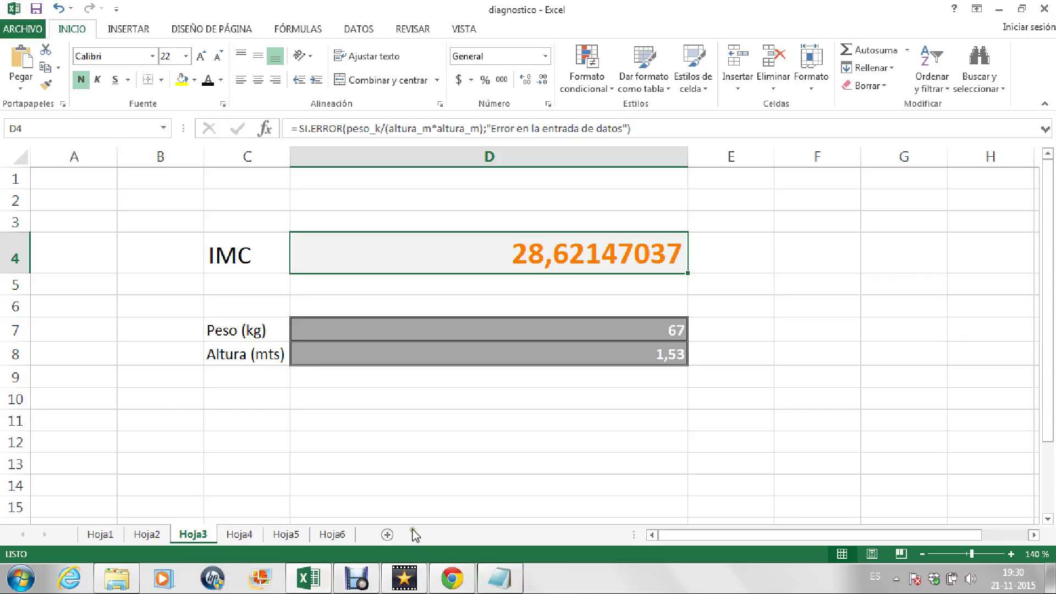
left_click(357, 579)
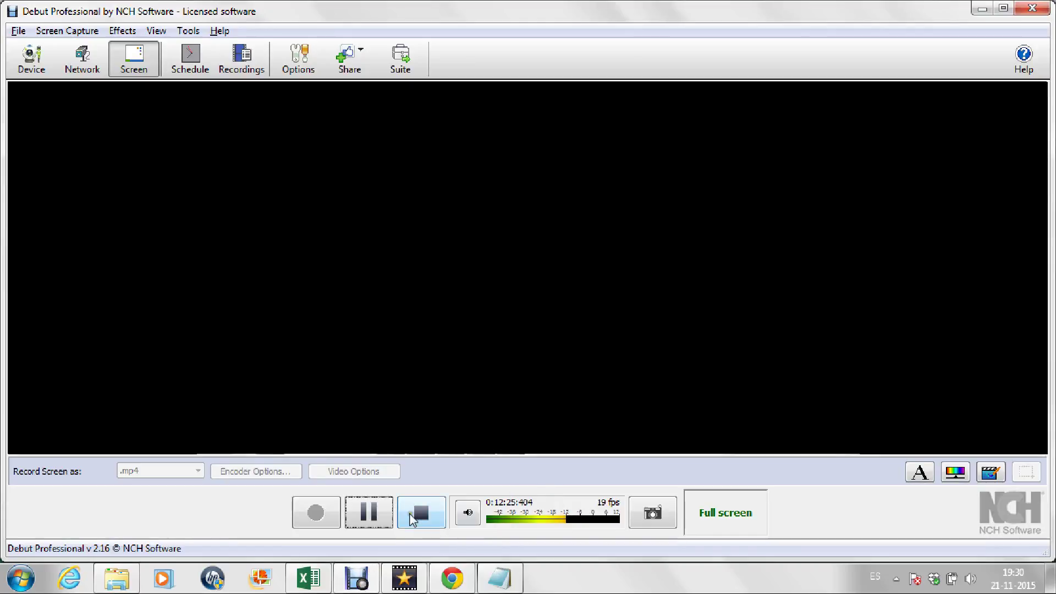